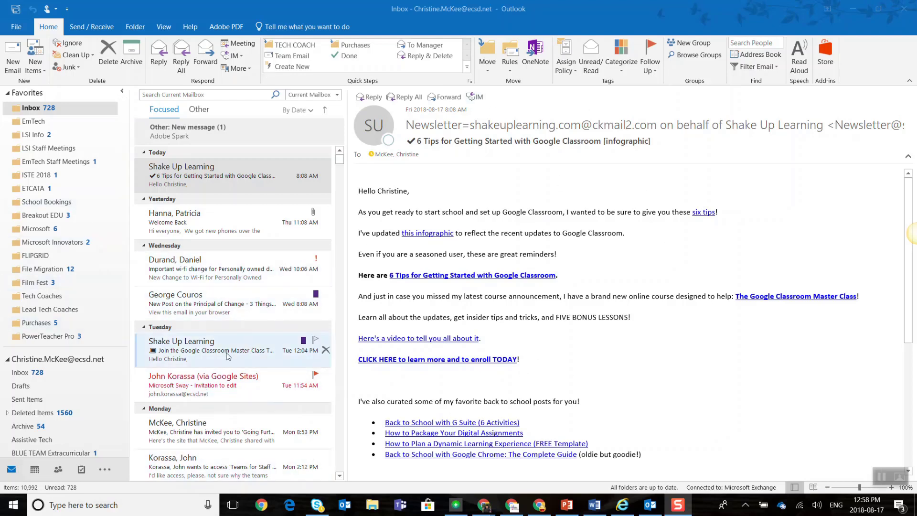
- Open the calendar and compare its Day, Work Week, Week and Schedule View layouts, returning to Month view
left_click(34, 470)
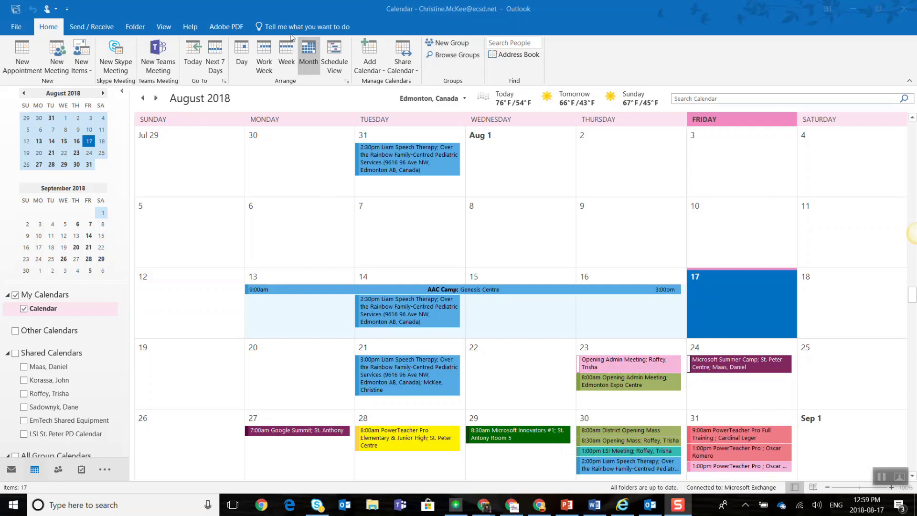
left_click(243, 50)
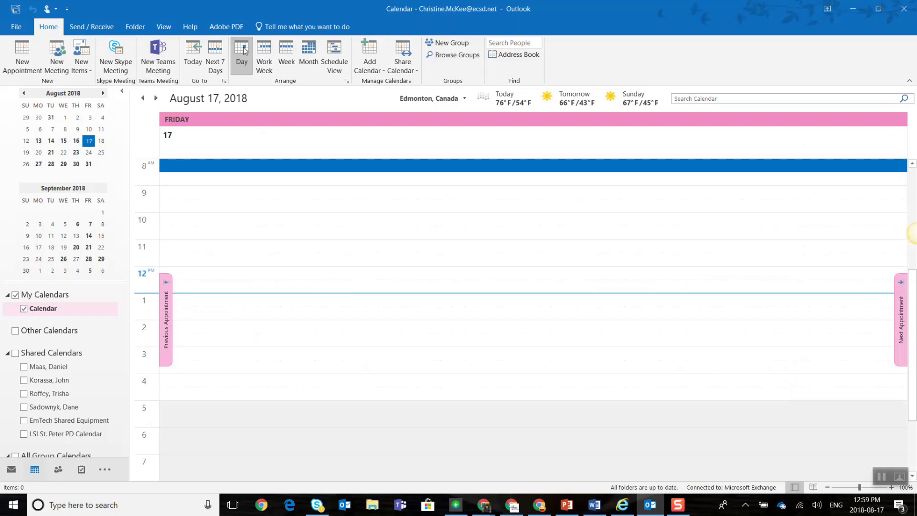
left_click(264, 53)
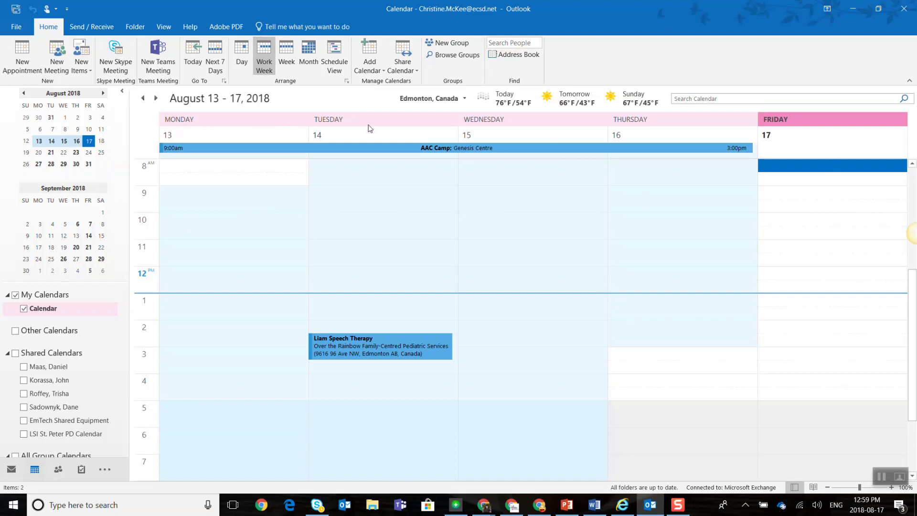
left_click(286, 52)
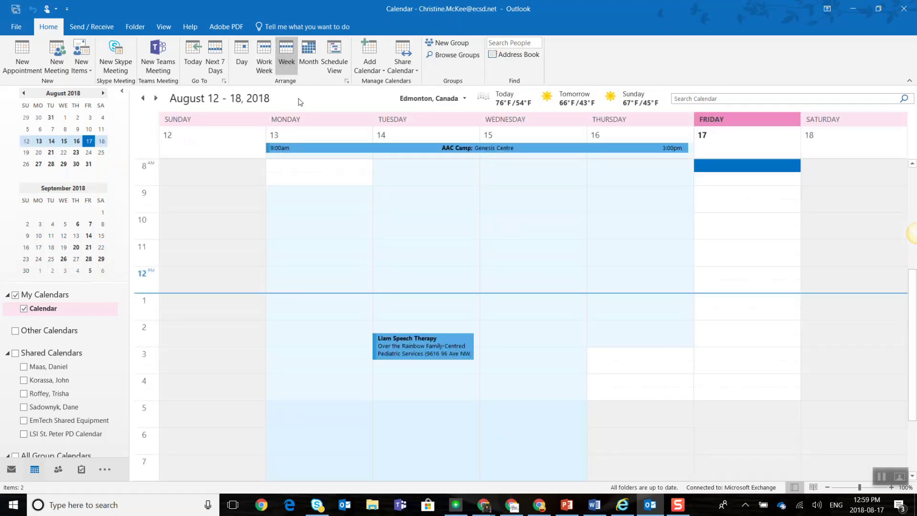
left_click(339, 52)
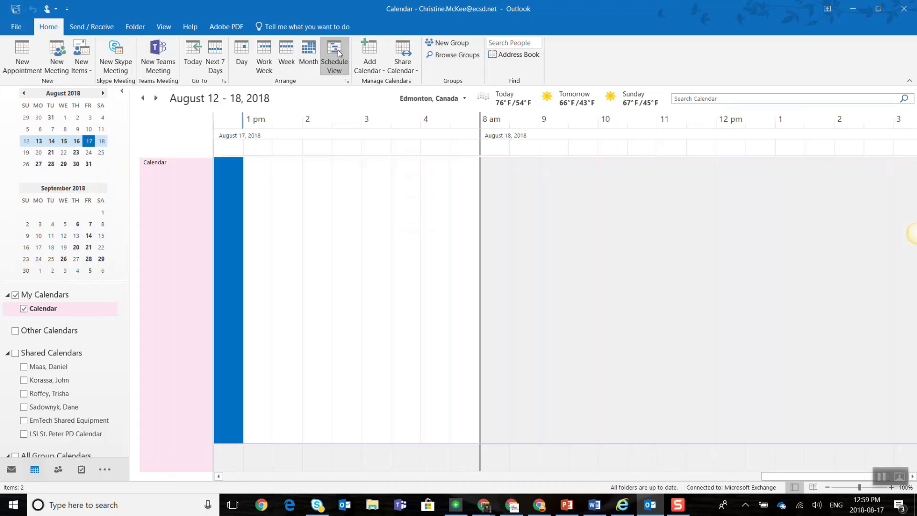
left_click(311, 54)
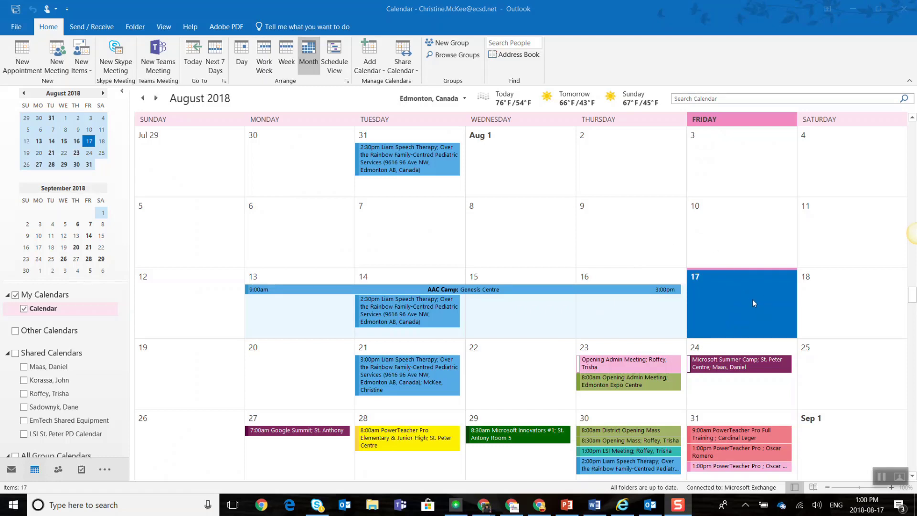
- Examine a blank event form for August 17 and a blank meeting form with its room options, discarding both
double_click(724, 289)
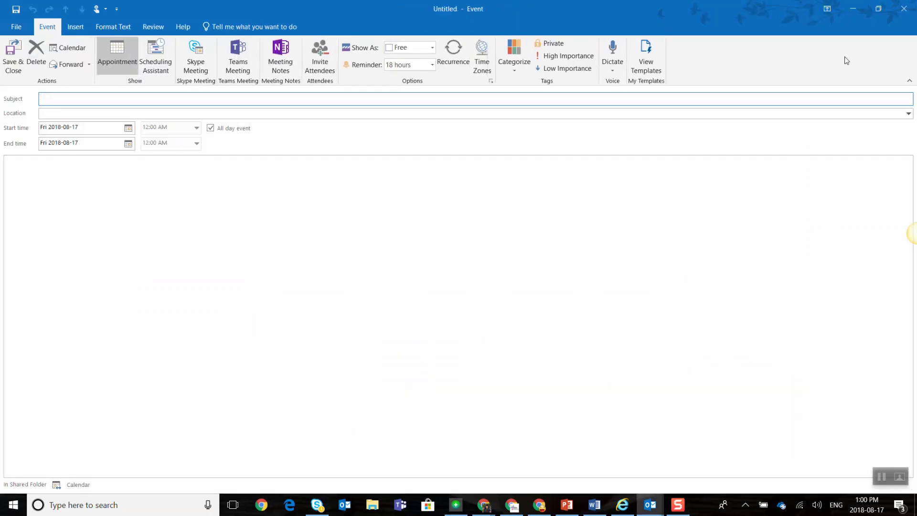
left_click(911, 10)
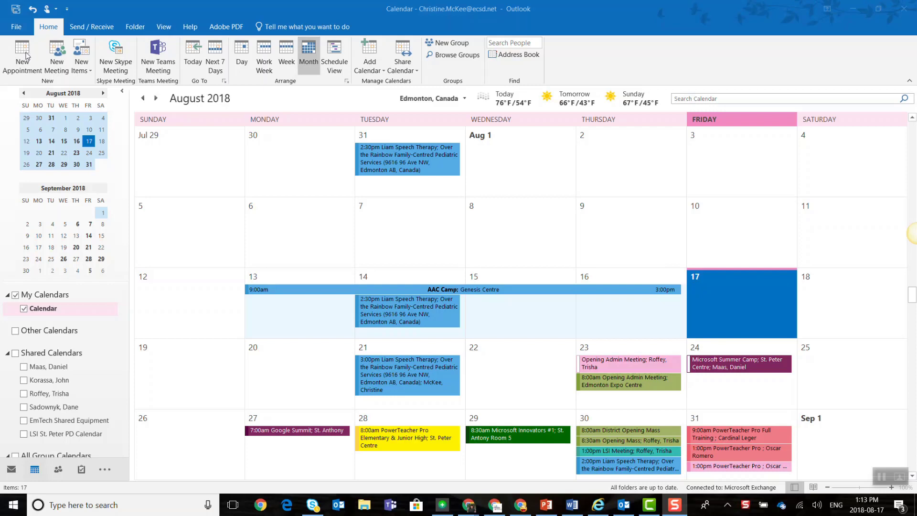
left_click(58, 52)
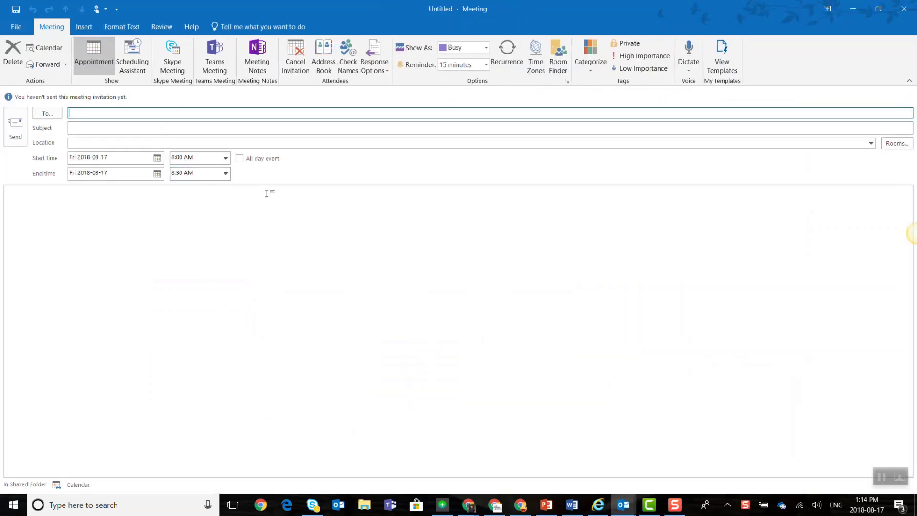
left_click(897, 145)
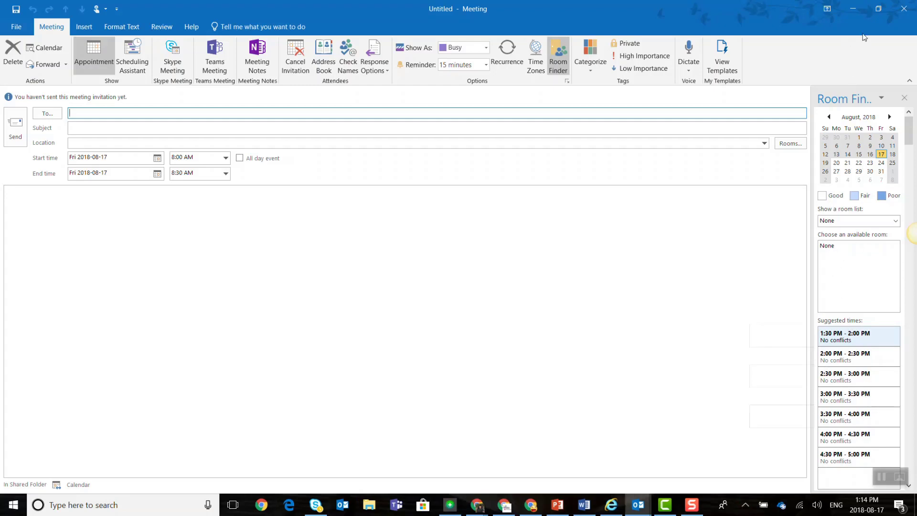
left_click(908, 14)
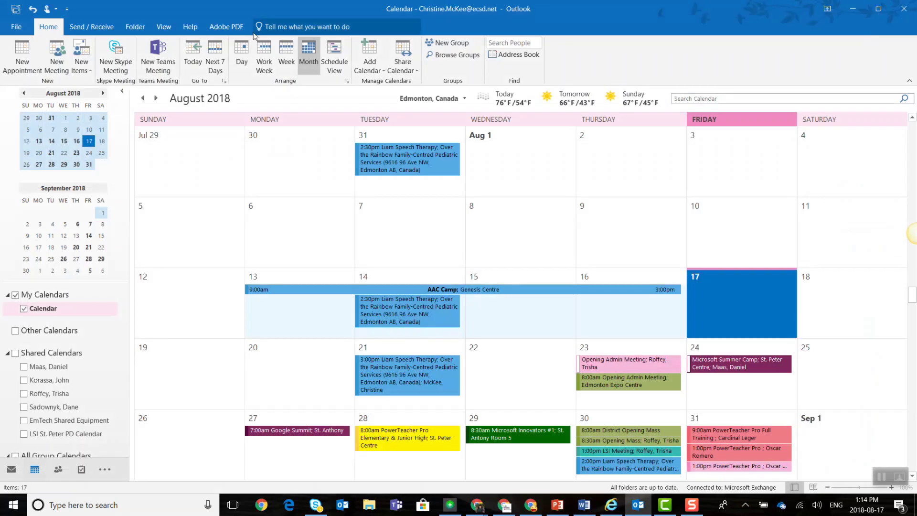
- Examine a blank appointment form and its attendee invitation fields, and close it without saving
left_click(20, 52)
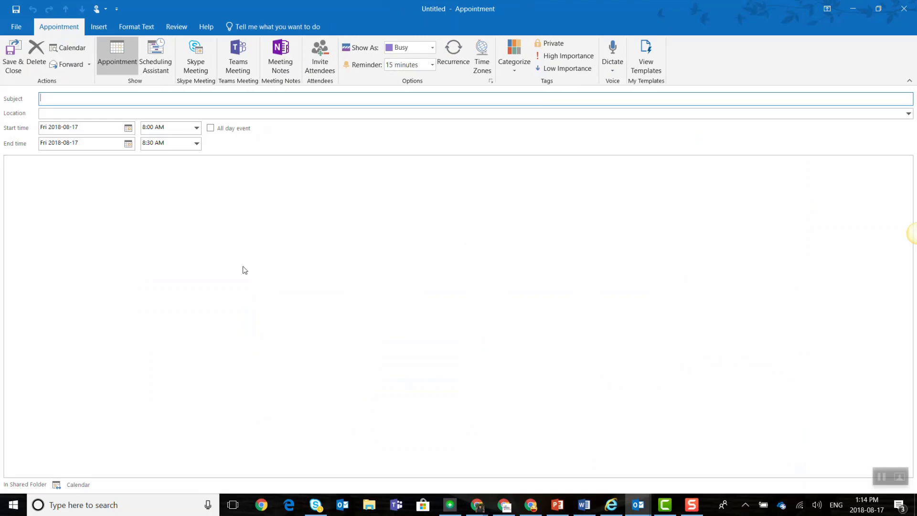
left_click(320, 55)
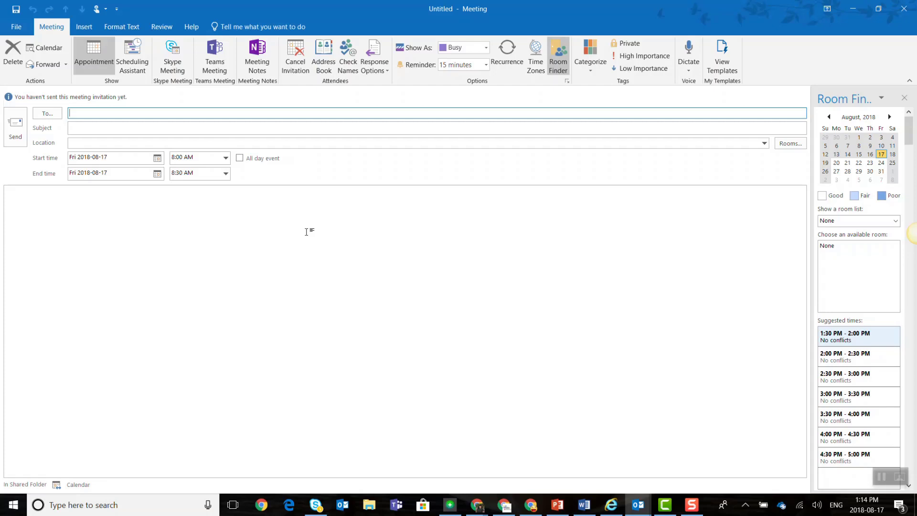
left_click(905, 13)
left_click(466, 284)
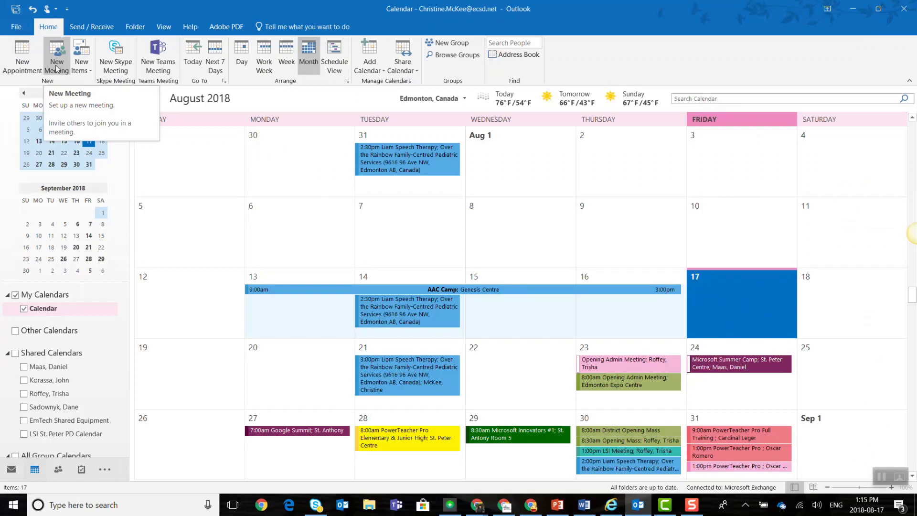
- Start an event on August 17 titled "Microsoft Camp Meet Up" at location "Starbucks", with the all-day setting turned off
double_click(749, 298)
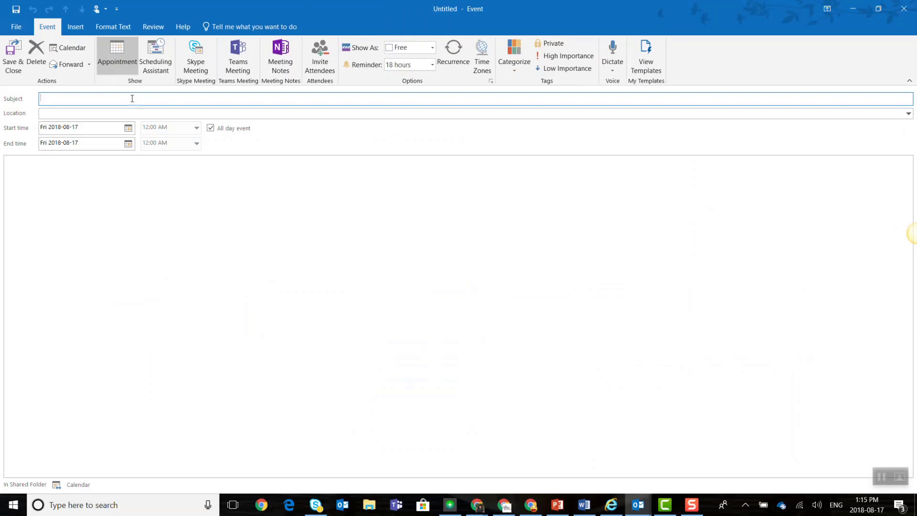
type("MMicrosoft Camp Meet Up")
left_click(191, 113)
left_click(191, 113)
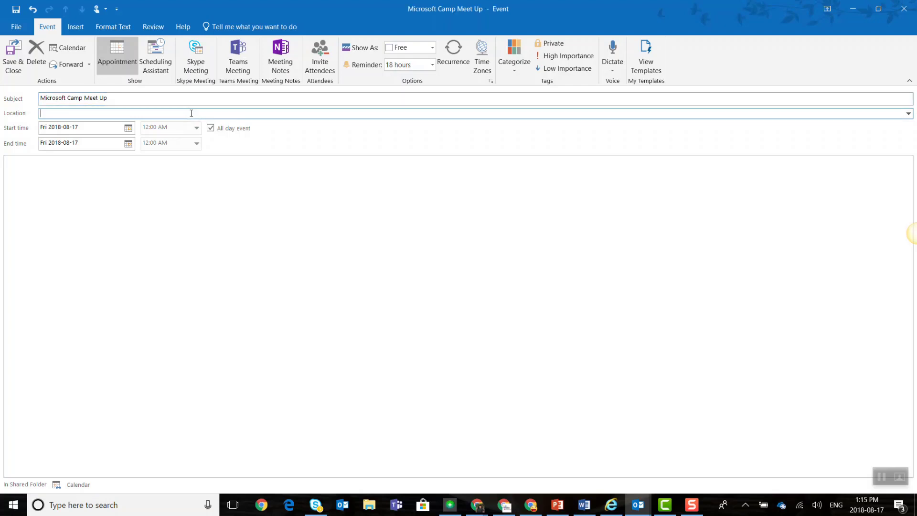
type("Starbucks")
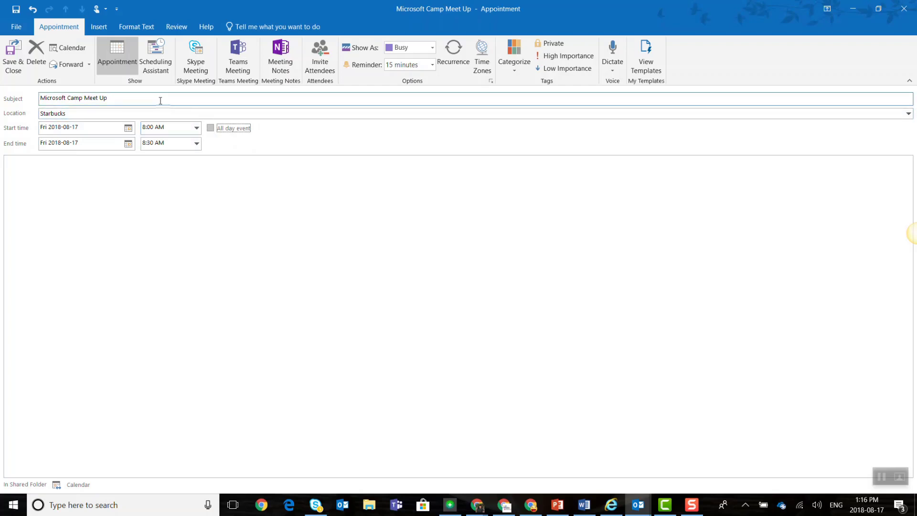
- Schedule the appointment from 2:00 PM to 3:30 PM and save it to the calendar
left_click(197, 128)
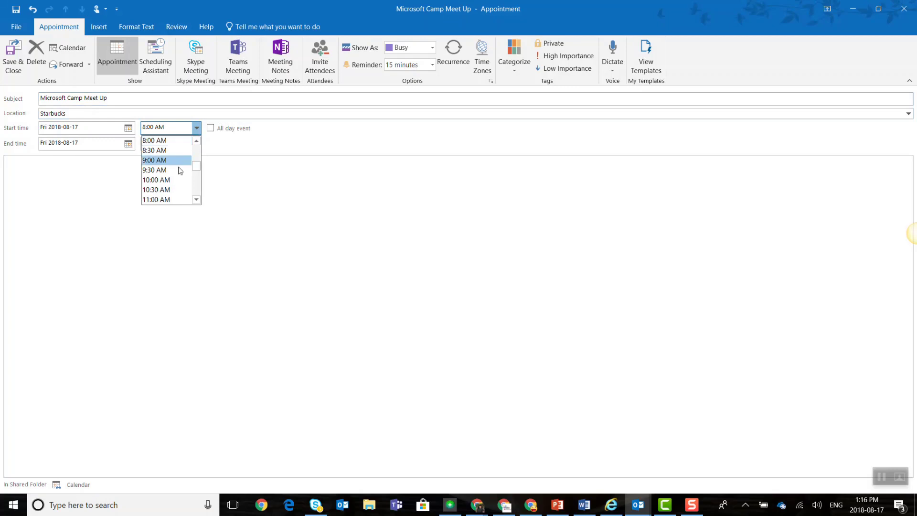
left_click(177, 139)
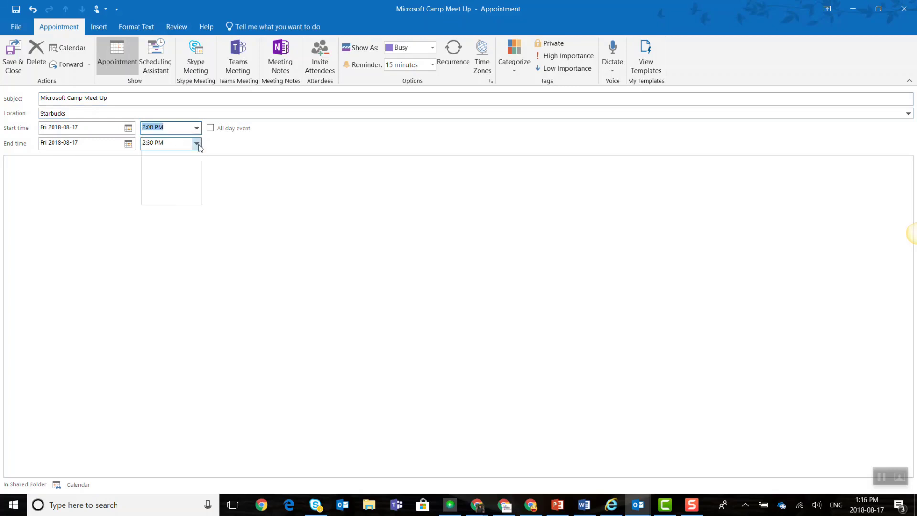
left_click(196, 143)
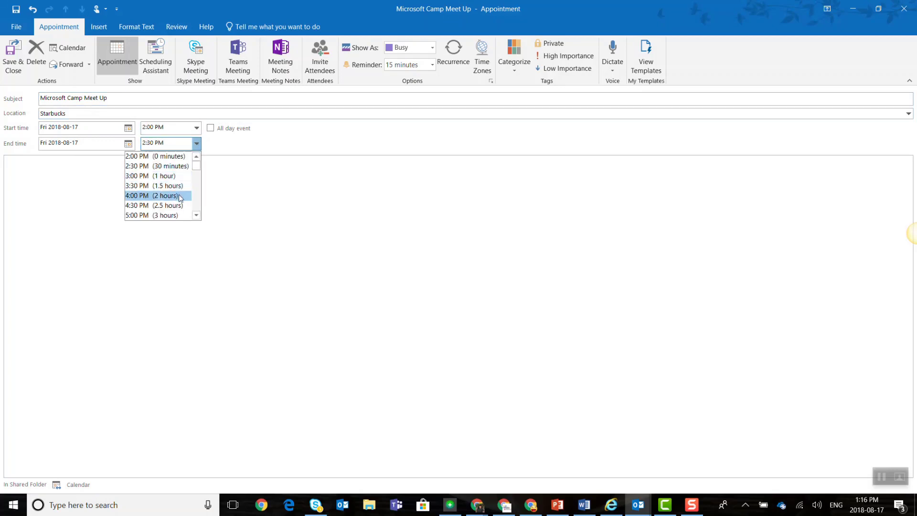
left_click(181, 185)
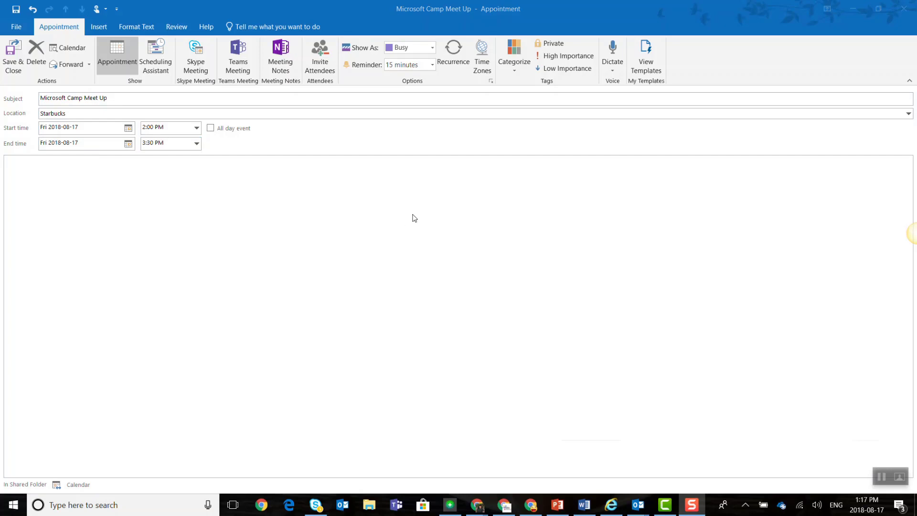
left_click(16, 49)
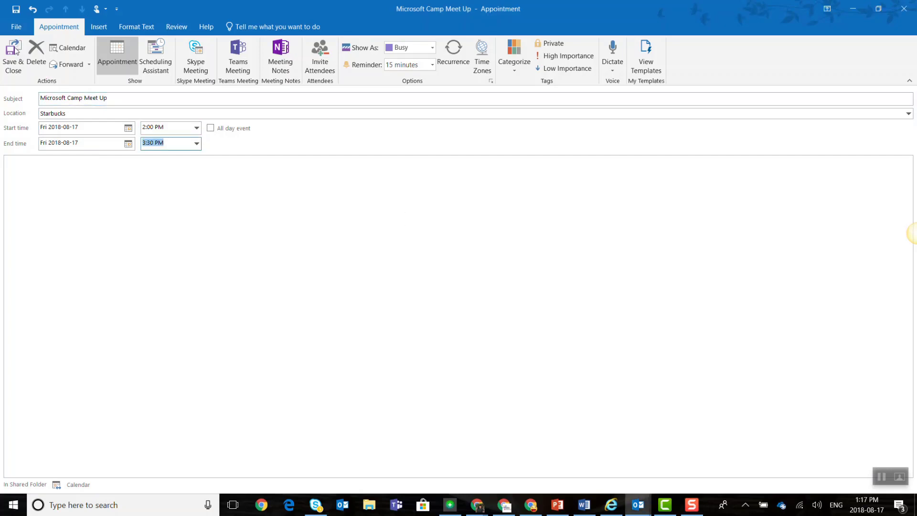
left_click(14, 50)
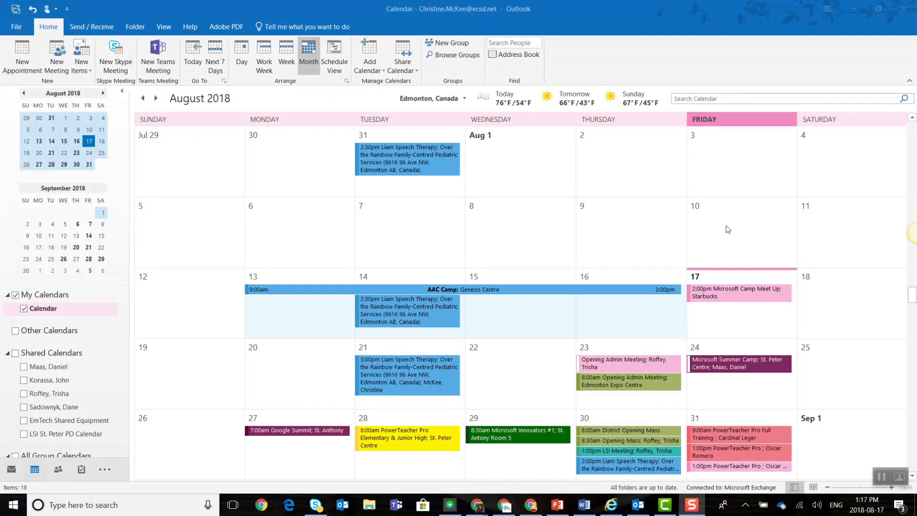
- Reopen the Microsoft Camp Meet Up appointment and invite two colleagues from the recent people suggestions as attendees
double_click(737, 300)
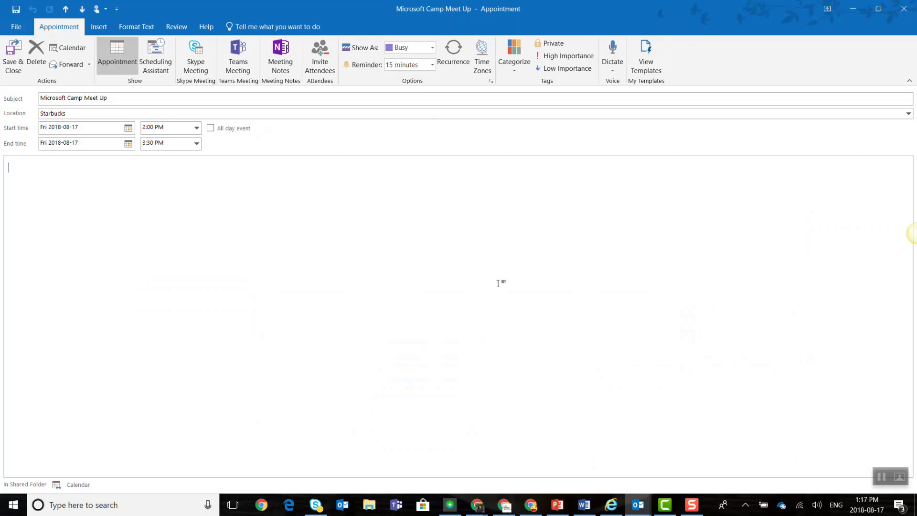
left_click(323, 64)
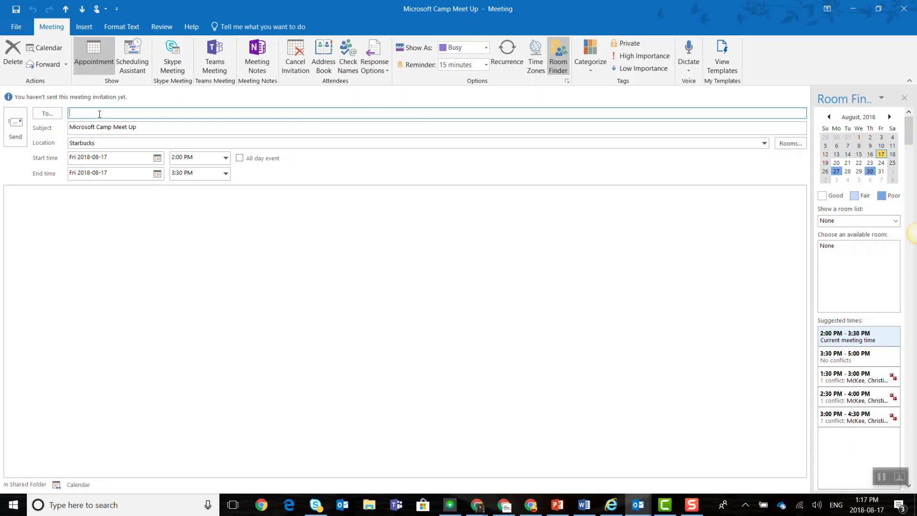
type("Danie")
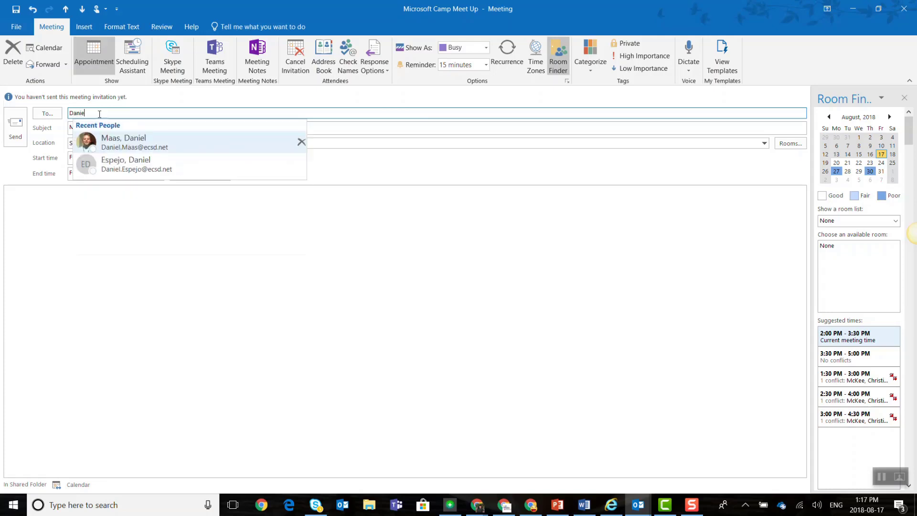
key("Return")
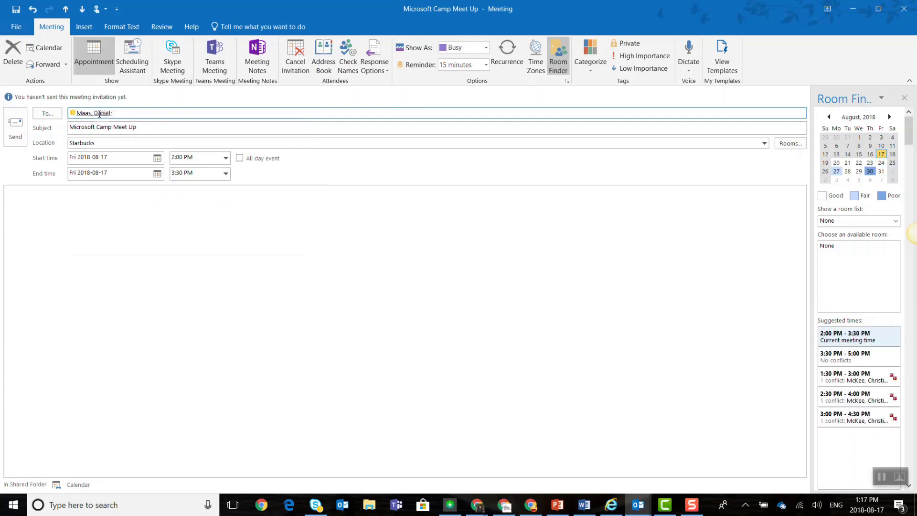
type("sea")
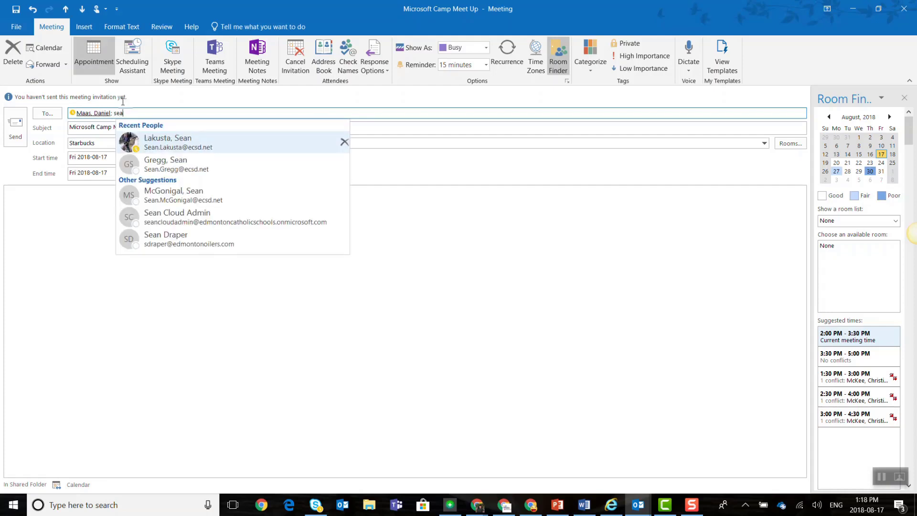
left_click(173, 143)
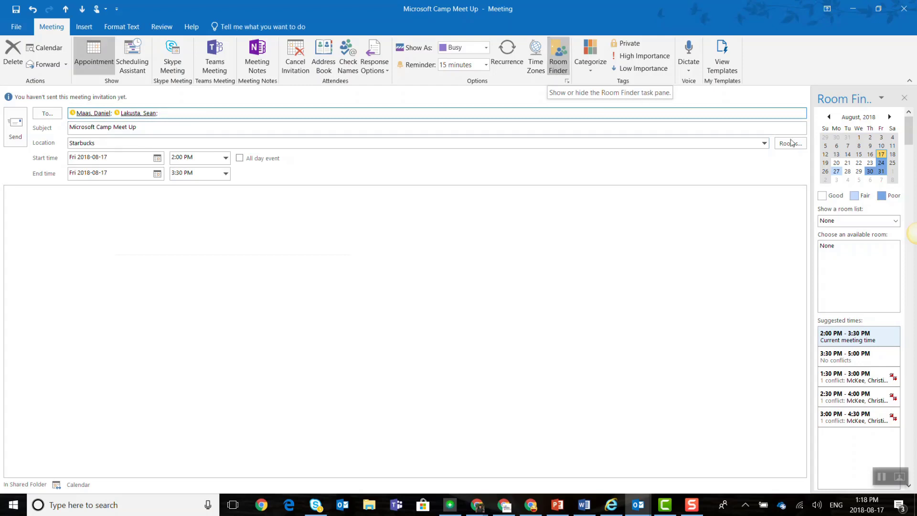
- Hide and reshow the Room Finder, and move the meeting to its suggested 3:30 PM - 5:00 PM time
left_click(905, 98)
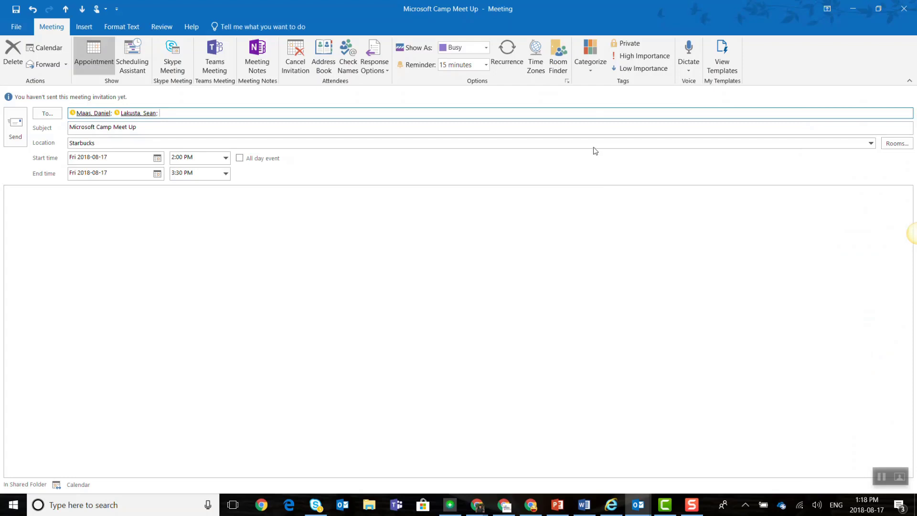
left_click(556, 56)
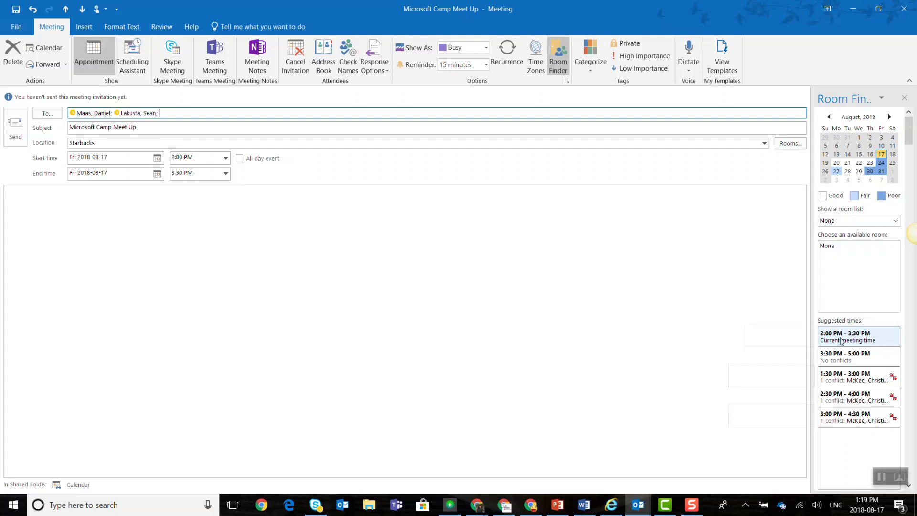
left_click(850, 362)
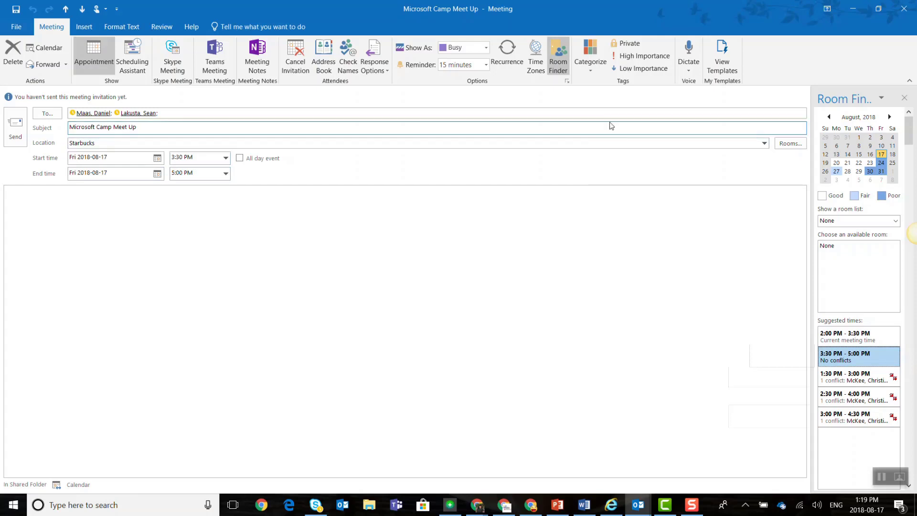
- Assign the Microsoft category to the meeting and mark it High Importance, switching it to Low Importance
left_click(595, 69)
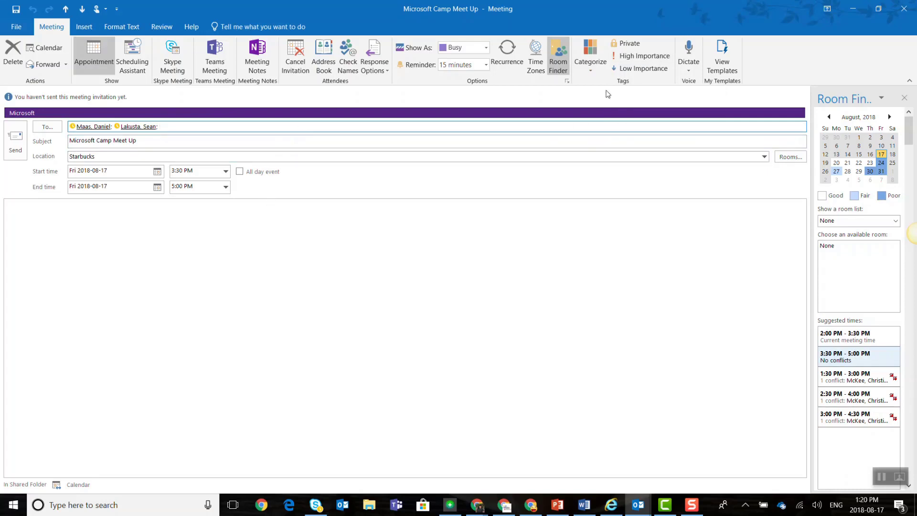
left_click(639, 60)
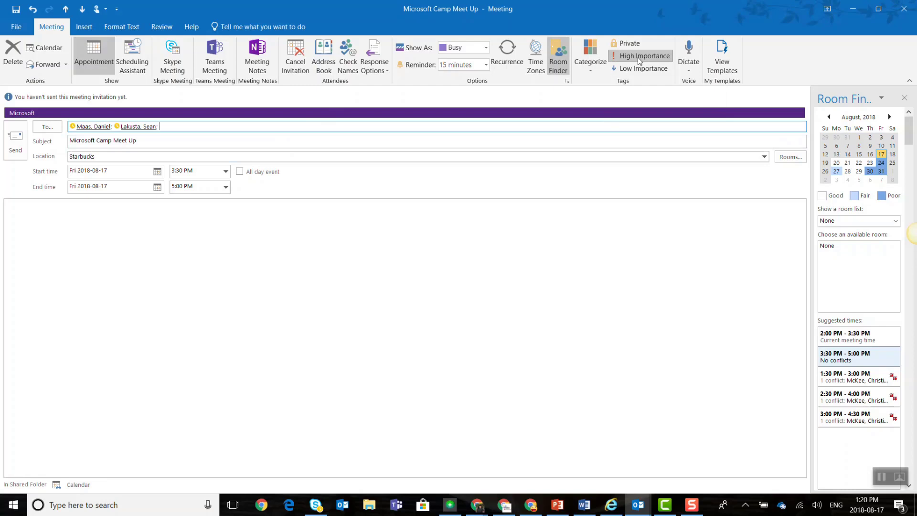
left_click(637, 69)
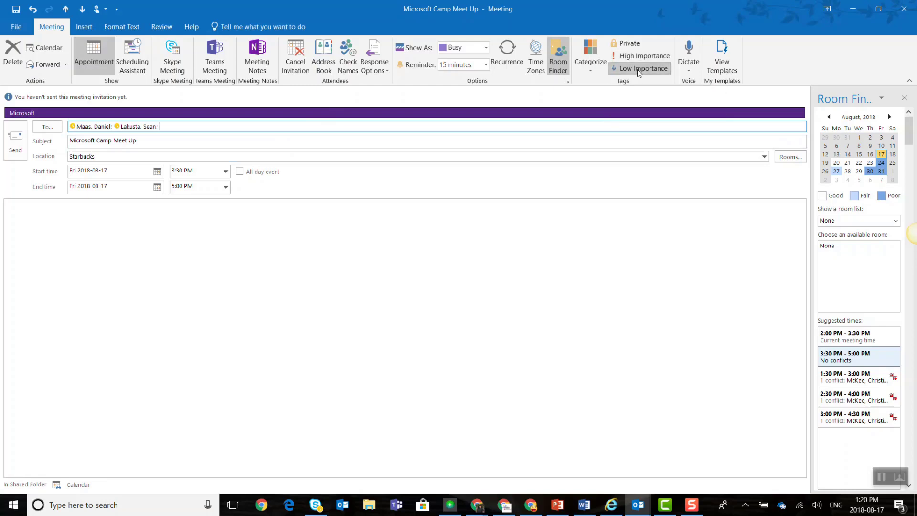
- Mark the meeting High Importance and check its recurrence options without making it recurring
left_click(641, 61)
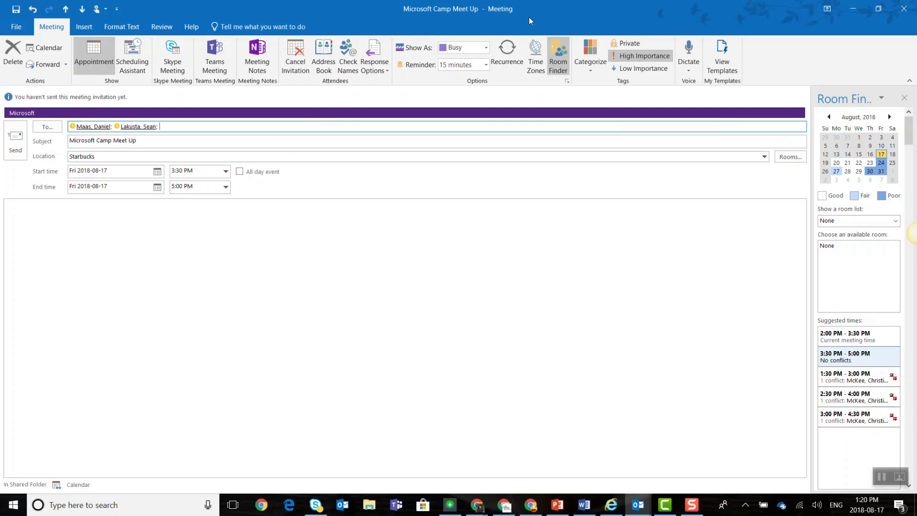
left_click(502, 52)
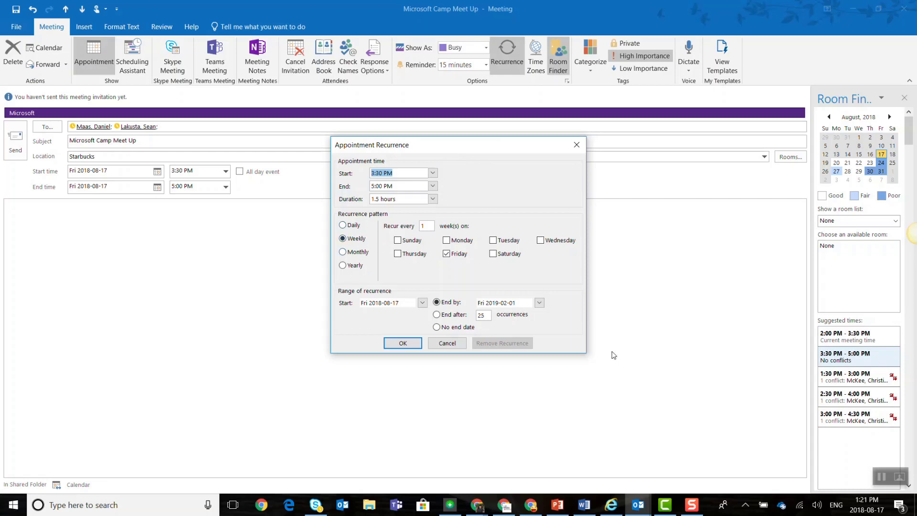
left_click(447, 343)
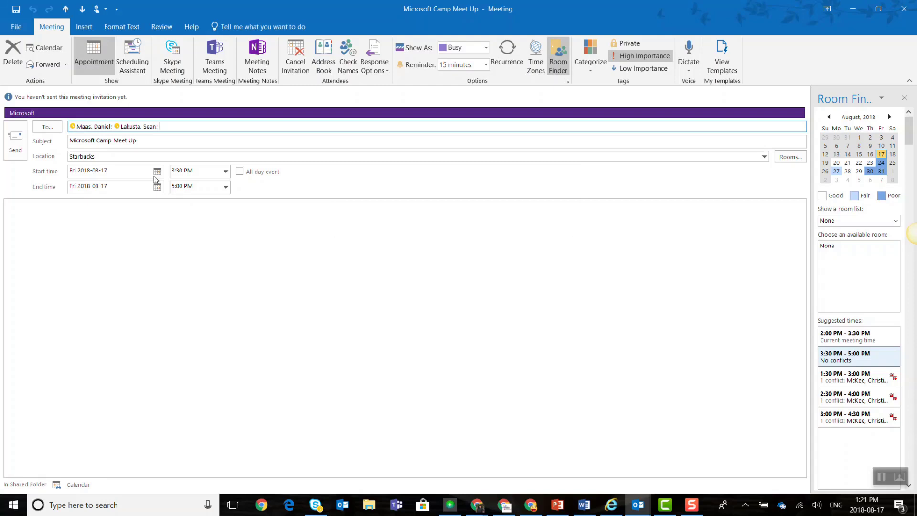
- Write "Demo Appointment" in the body of the Microsoft Camp Meet Up meeting
left_click(83, 28)
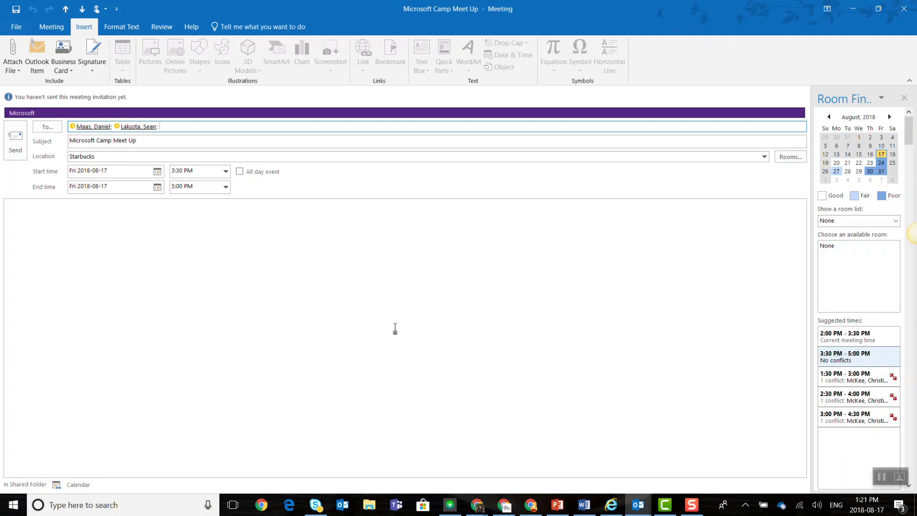
left_click(53, 217)
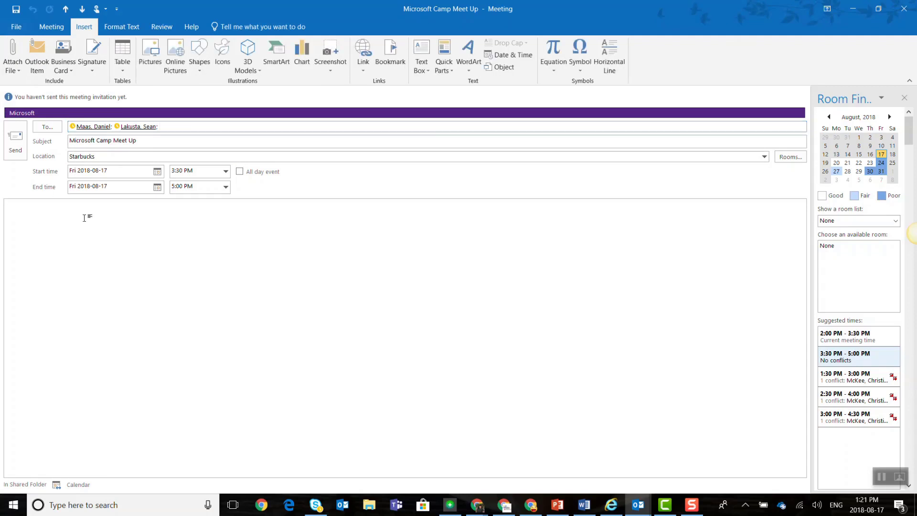
type("Demo Appointment")
key("Return")
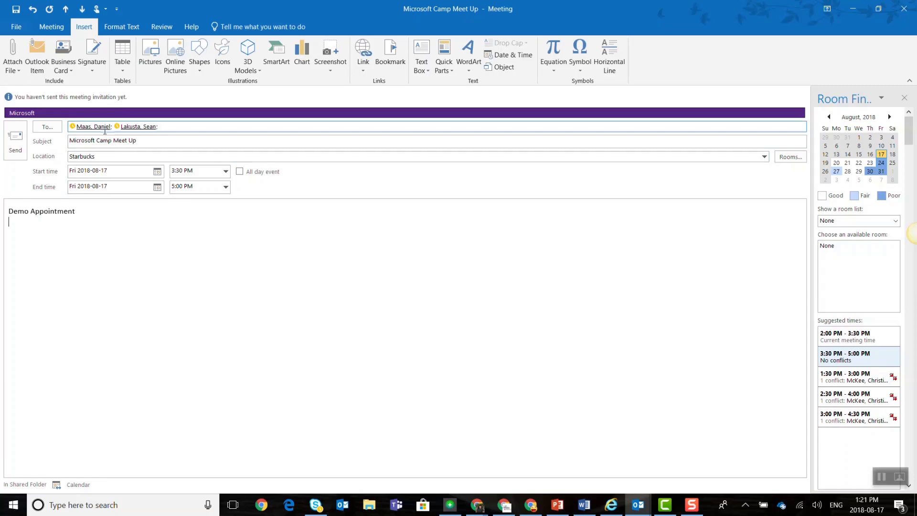
- Cancel the meeting invitation to turn it back into an appointment, and save and close it
left_click(57, 32)
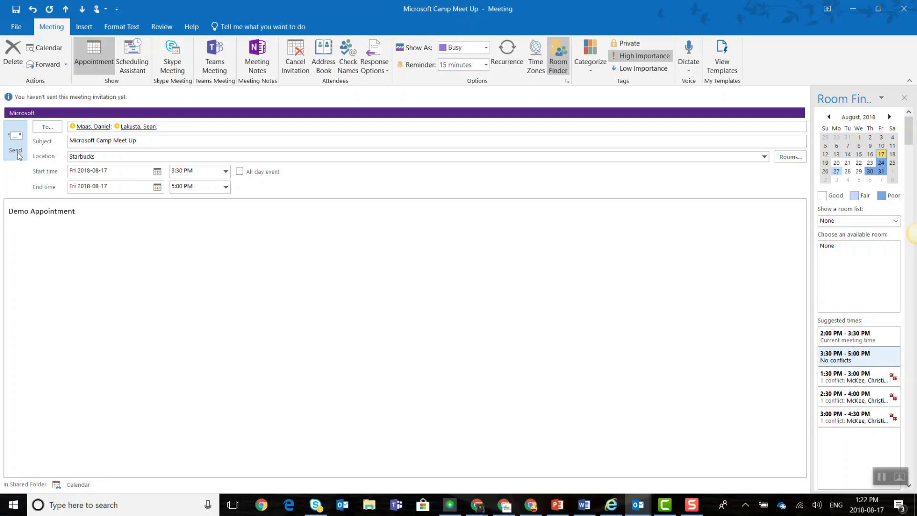
left_click(173, 127)
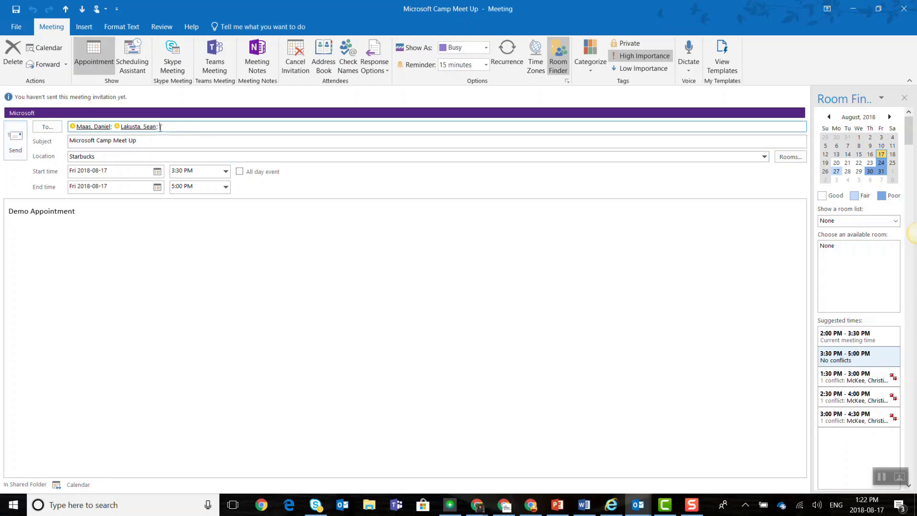
left_click(296, 53)
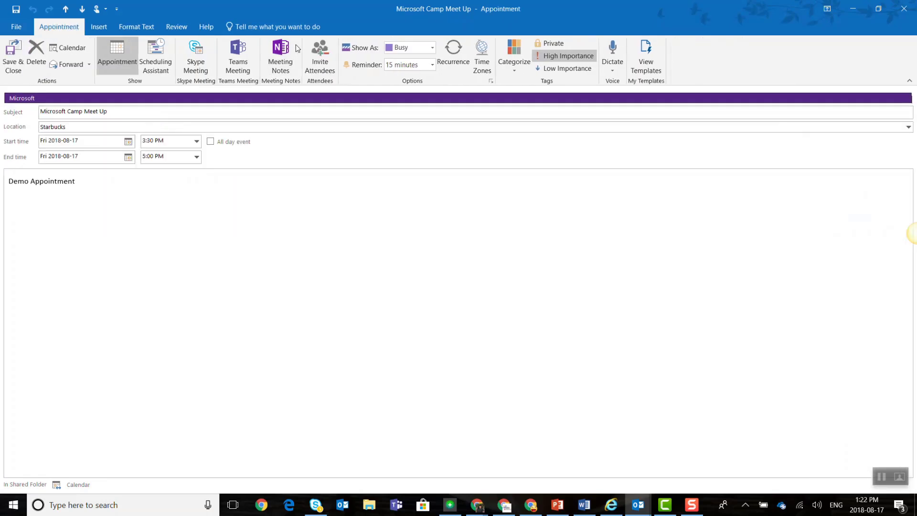
left_click(12, 51)
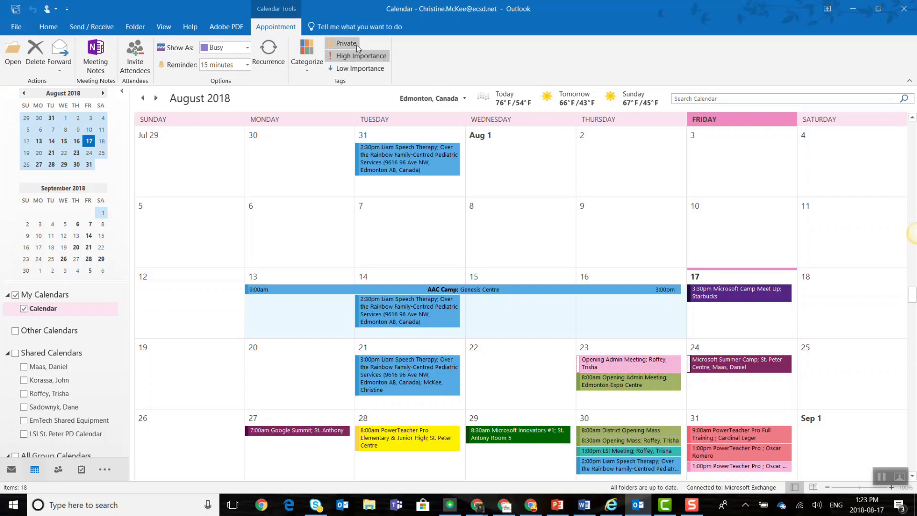
- Create a private all-day event titled "Dr Appointment" on Friday, August 17, and save it to the calendar
double_click(730, 315)
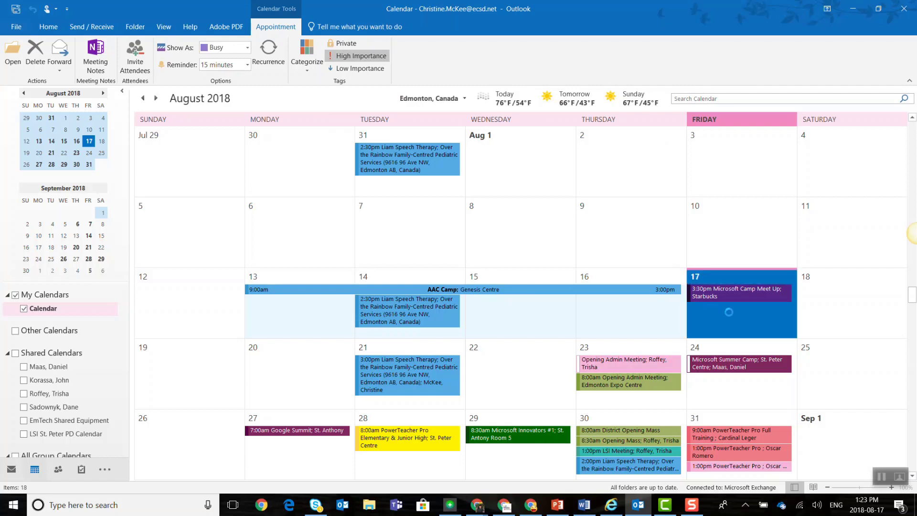
type("Dr Appointment")
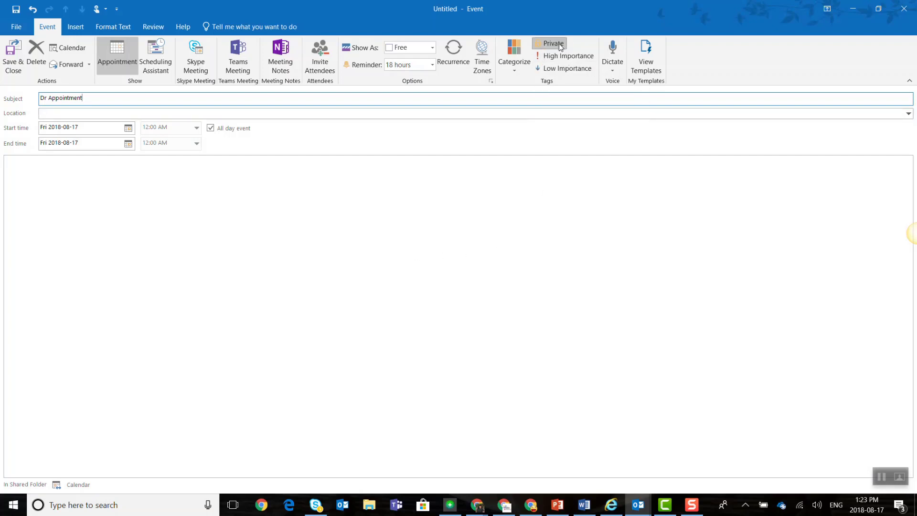
left_click(14, 56)
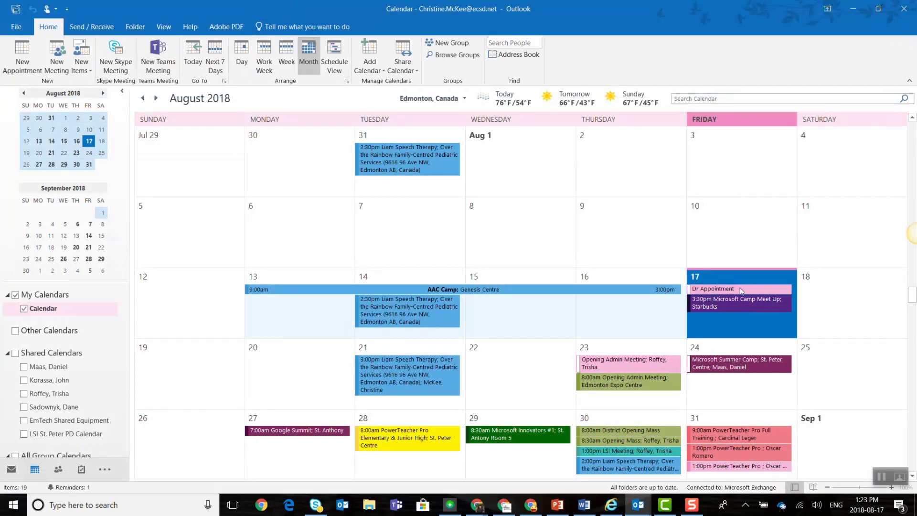
- Assign the Personal Appointments category to the Dr Appointment event on August 17
mouse_move(740, 289)
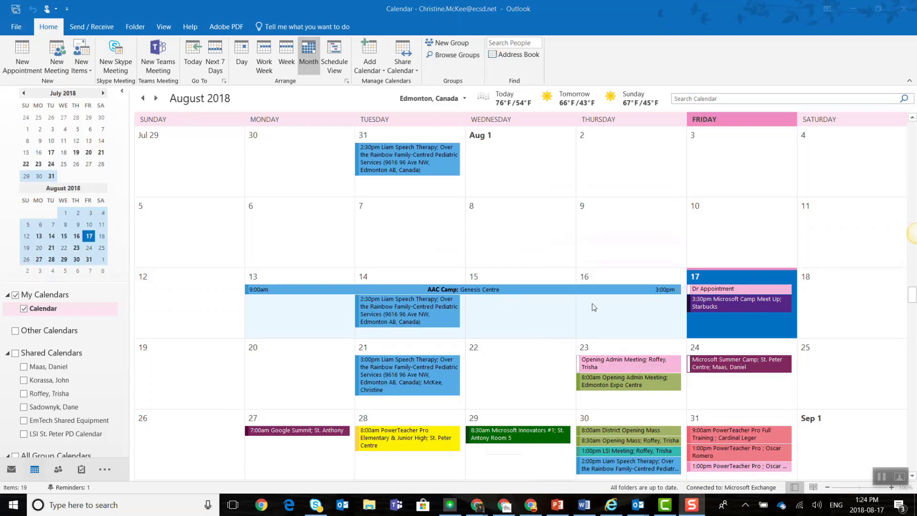
left_click(746, 288)
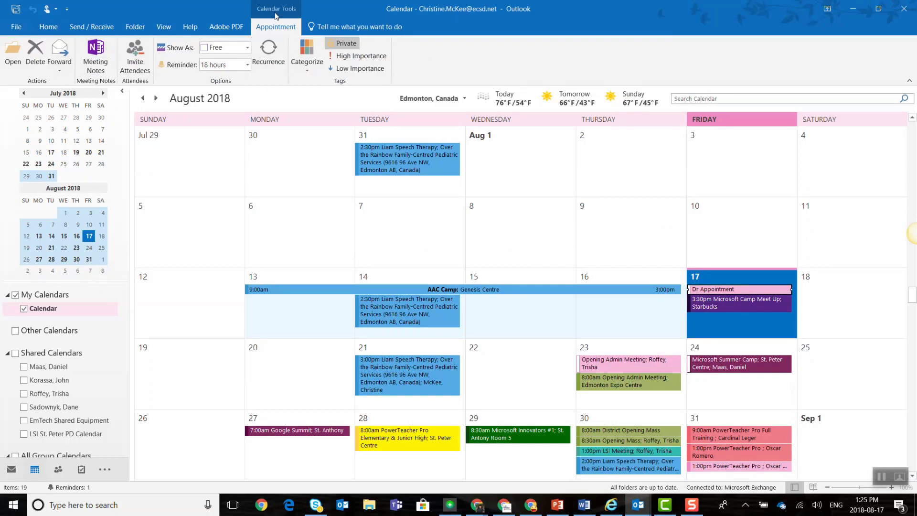
left_click(305, 61)
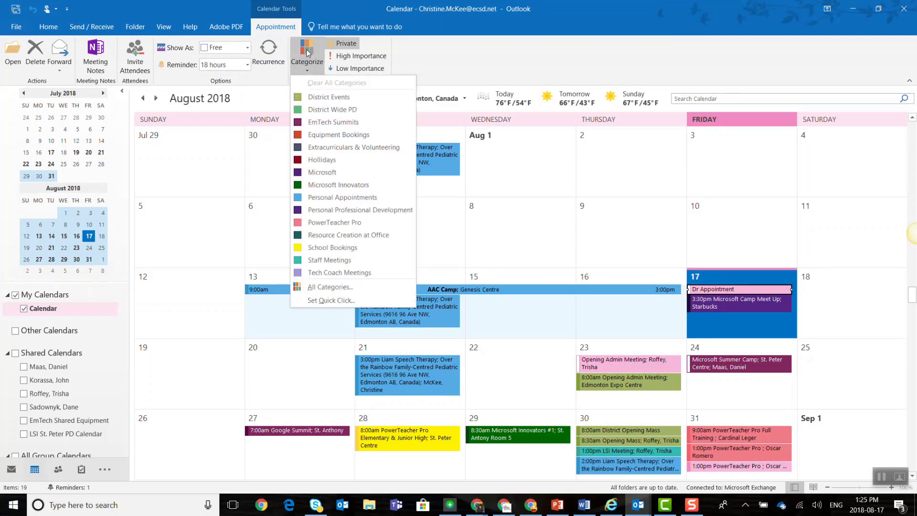
right_click(737, 289)
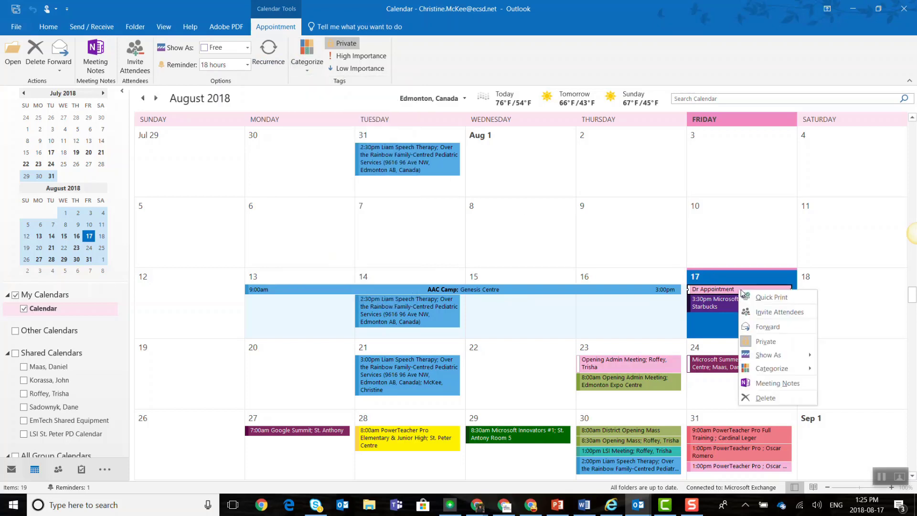
mouse_move(774, 366)
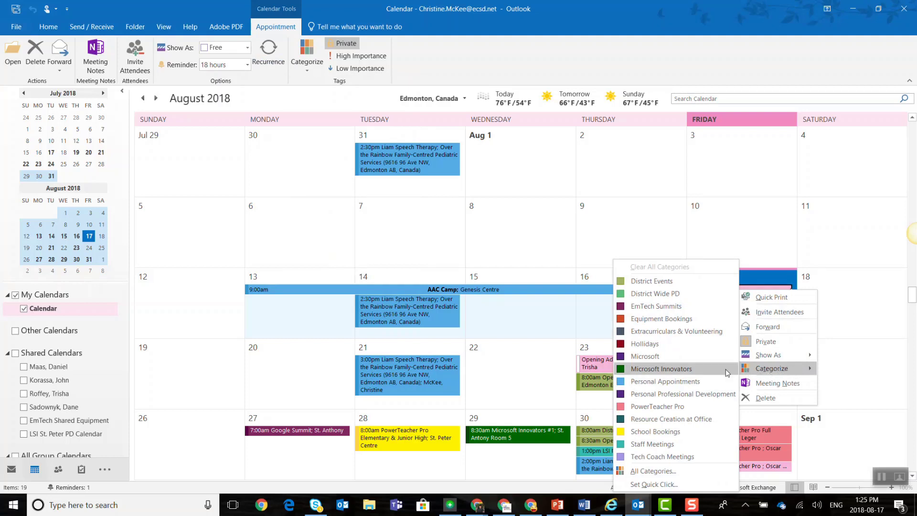
left_click(673, 385)
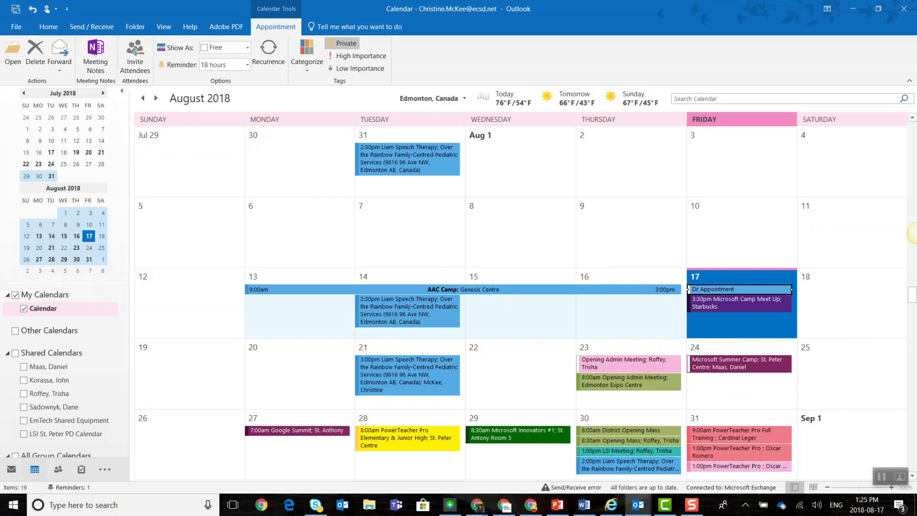
left_click(302, 73)
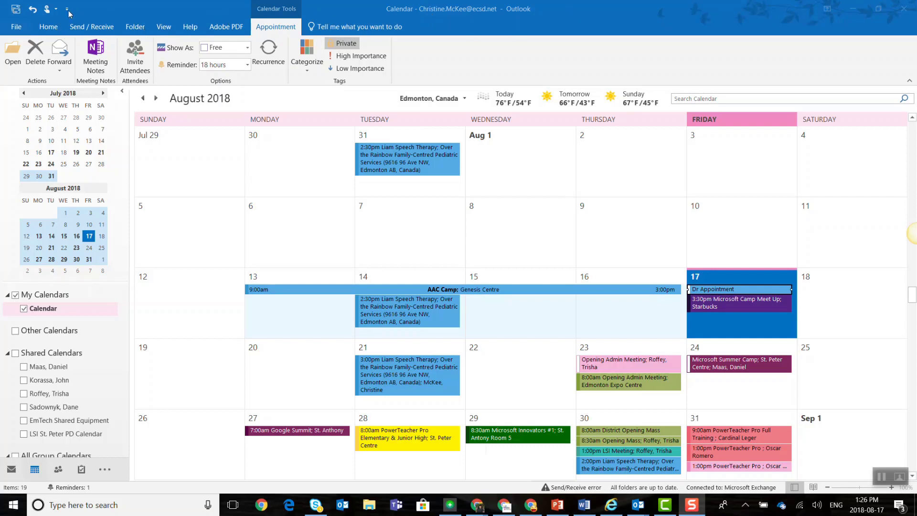
- Open the calendar's sharing permissions and add a colleague from the address book by searching for their name
left_click(48, 27)
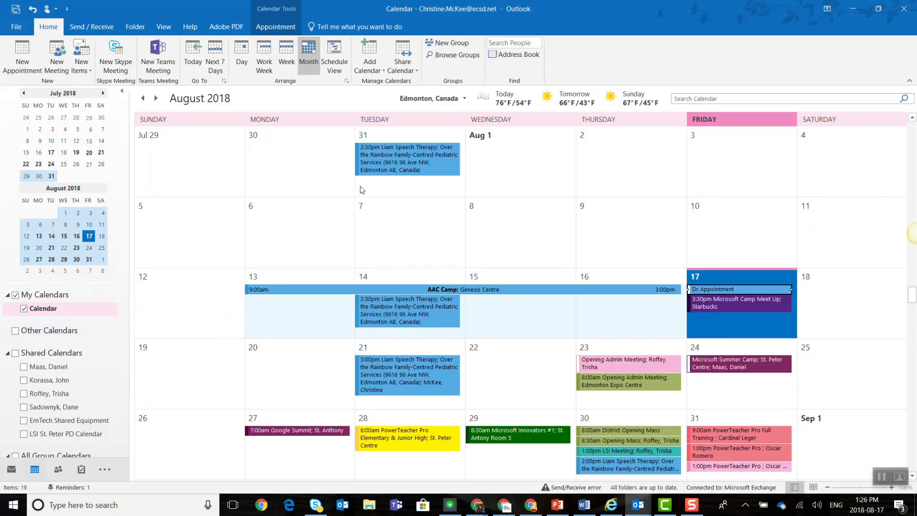
left_click(407, 70)
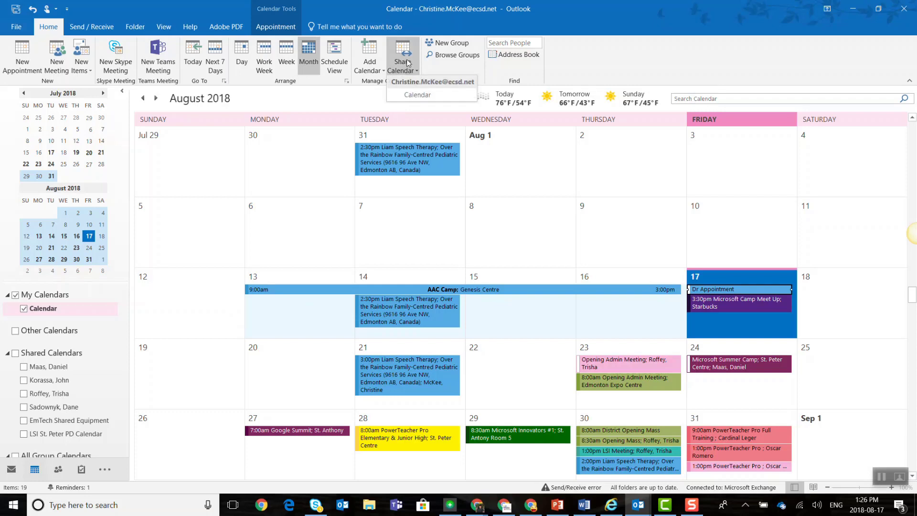
left_click(408, 63)
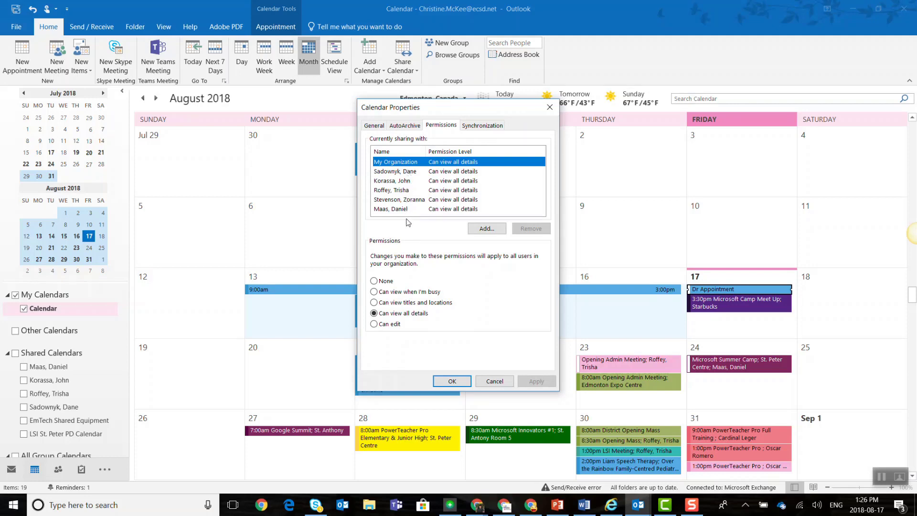
left_click(485, 229)
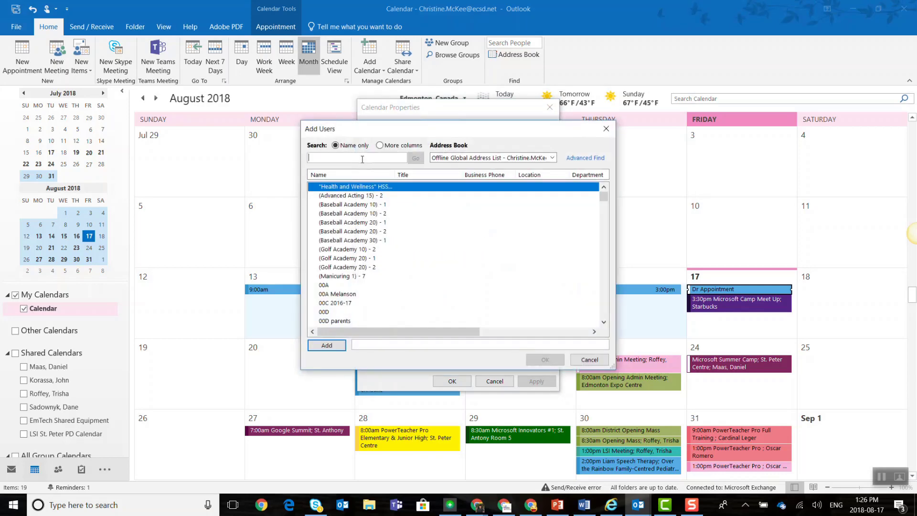
type("Sean")
type(" Lak")
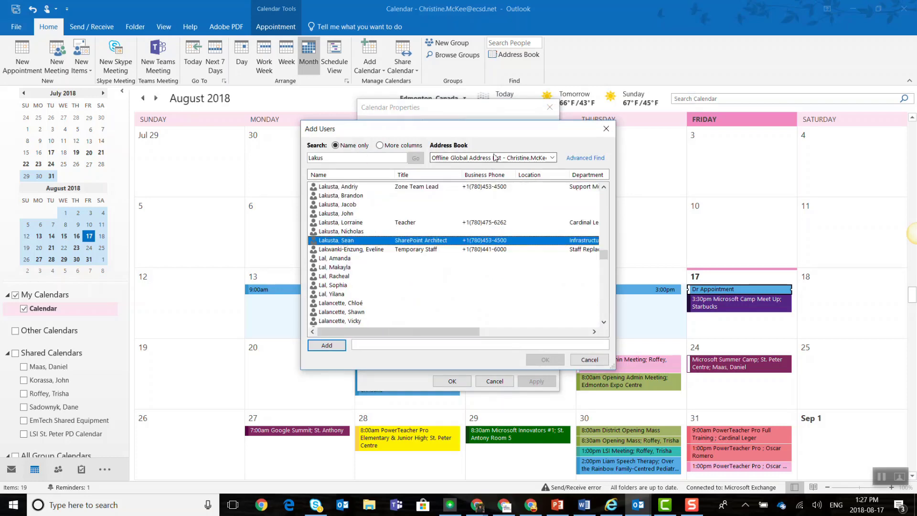
left_click(329, 346)
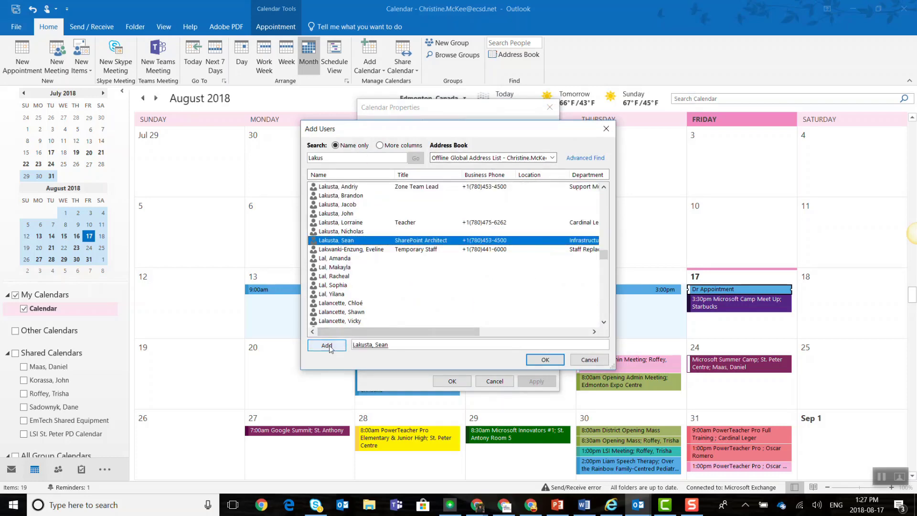
left_click(545, 360)
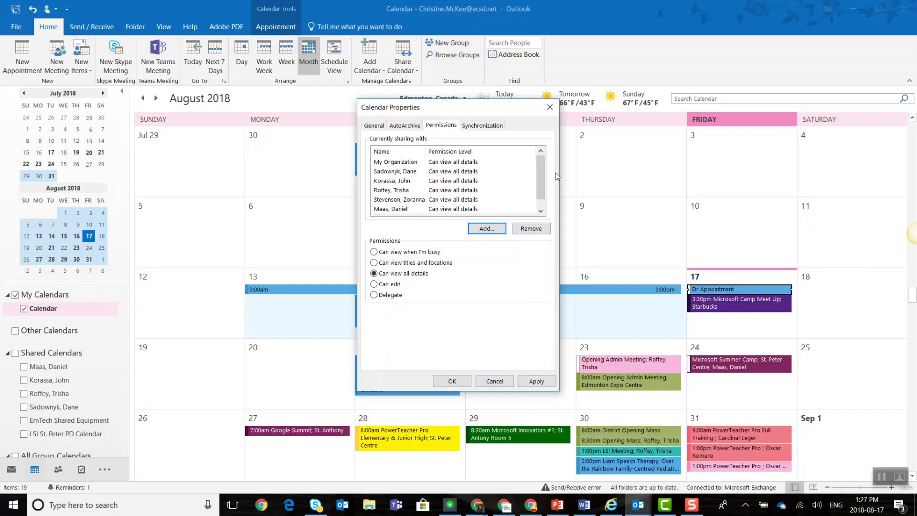
- Remove the newly added colleague from the calendar's sharing list and accept the permissions
scroll(539, 179, "down", 1)
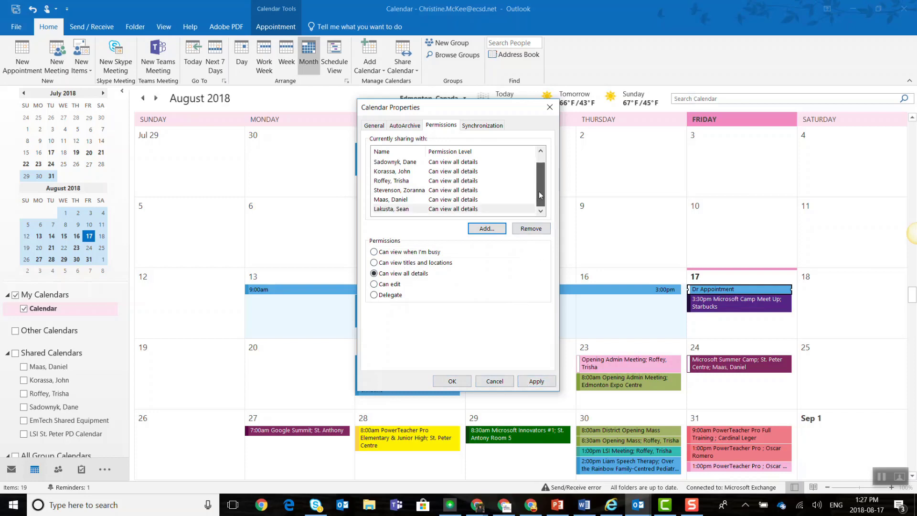
left_click(399, 210)
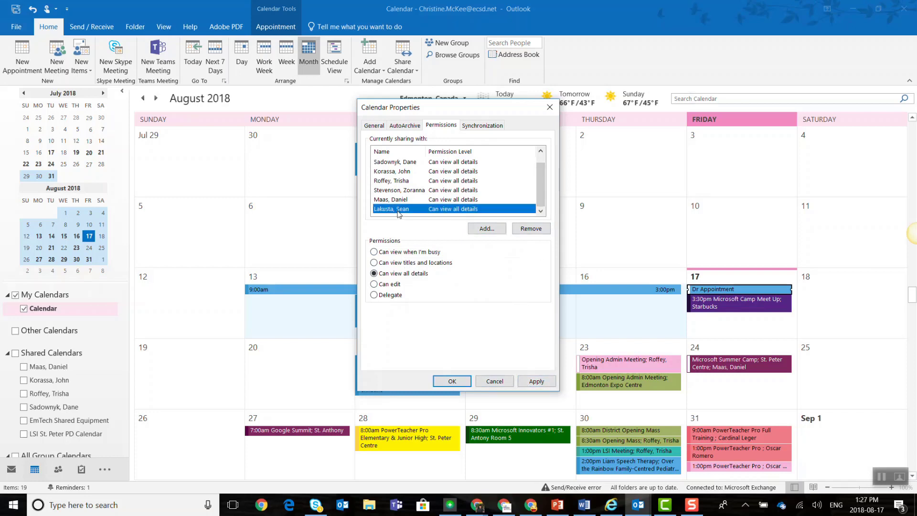
left_click(530, 230)
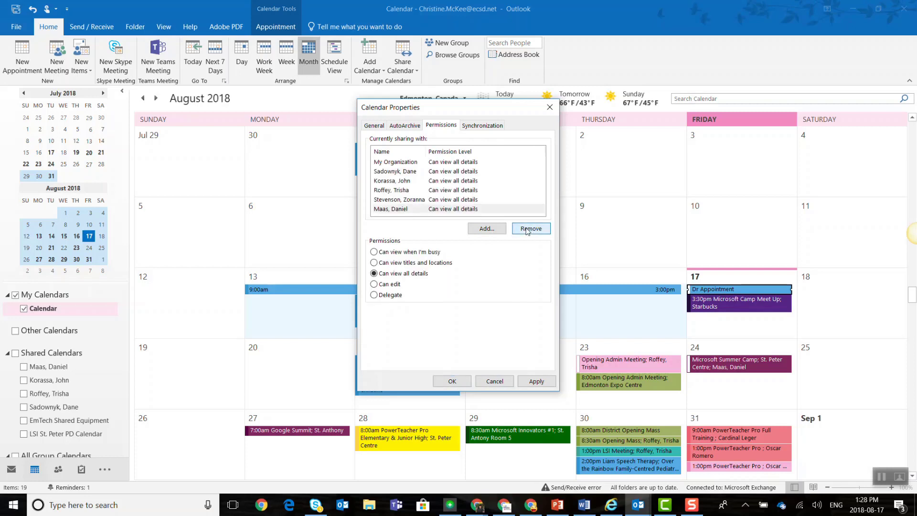
left_click(449, 382)
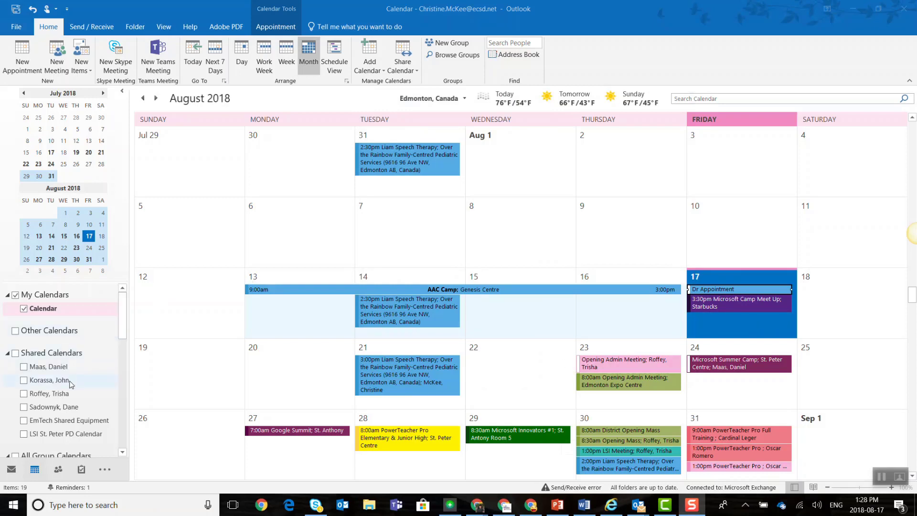
- View two colleagues' shared calendars side by side with the main calendar, and hide them again
left_click(23, 381)
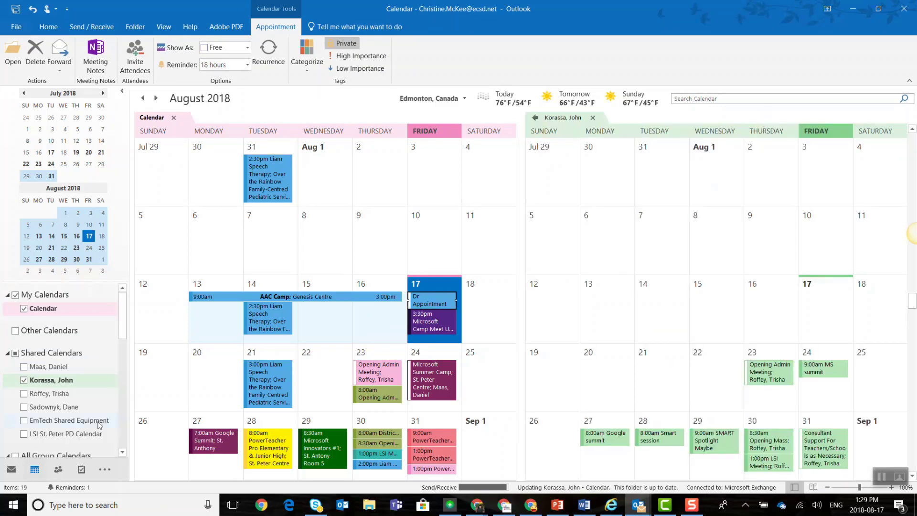
left_click(24, 407)
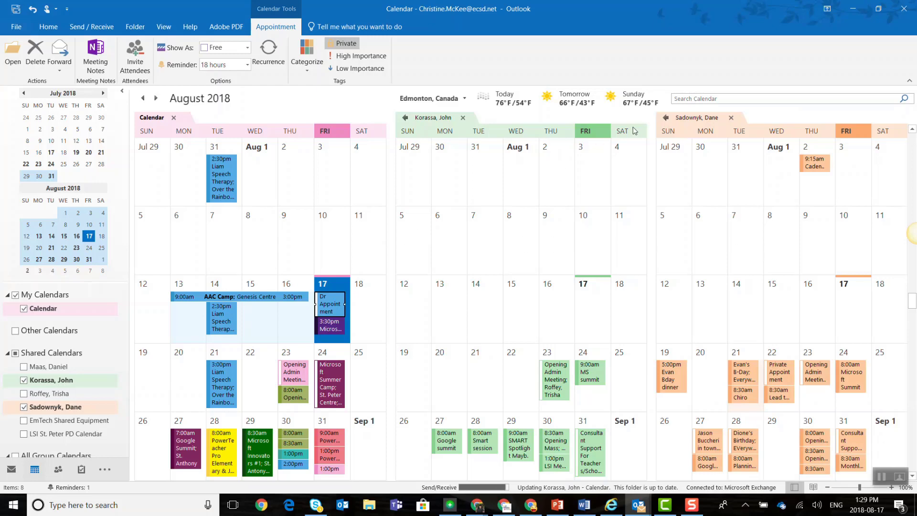
left_click(593, 118)
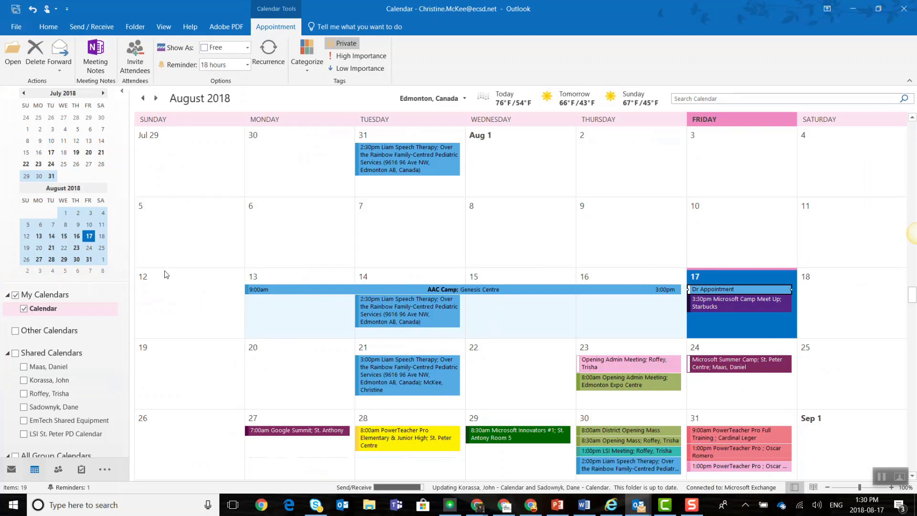
scroll(107, 339, "down", 2)
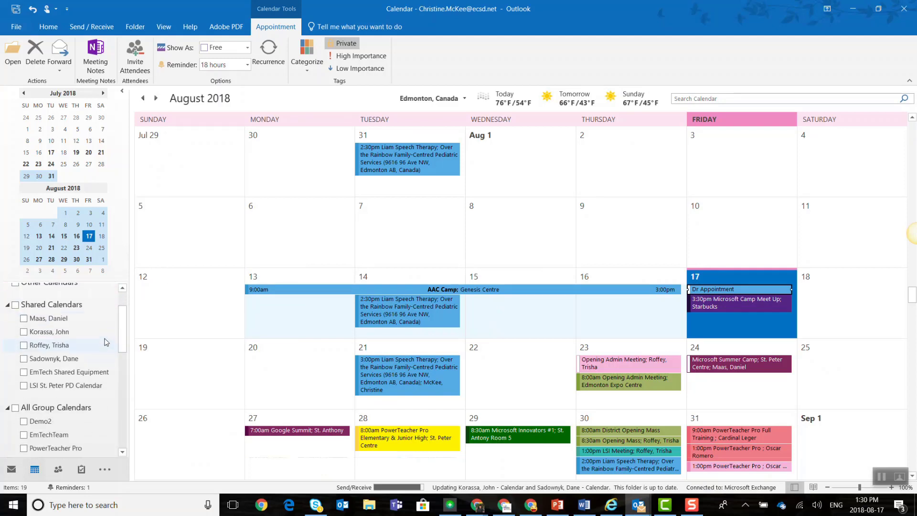
- Show the Staff Room - DEMO group calendar and switch it between overlay and side-by-side view with the main calendar
scroll(106, 342, "down", 3)
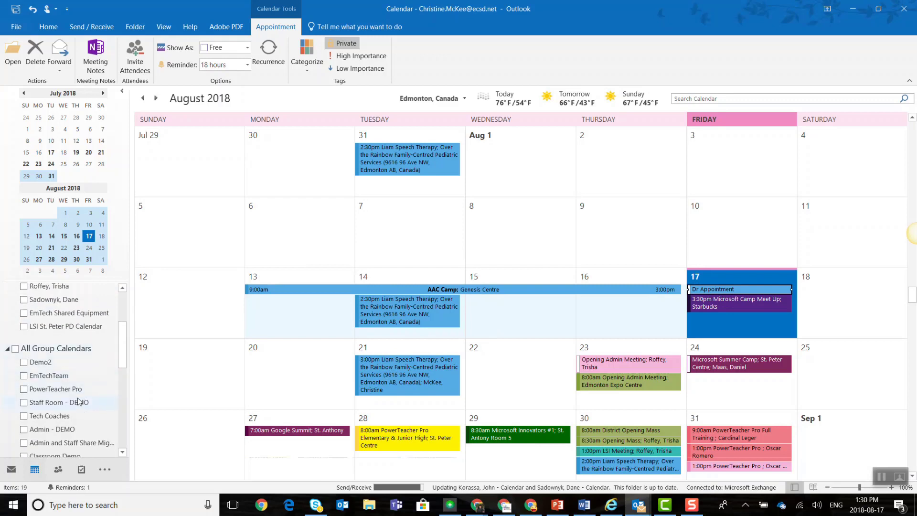
left_click(24, 402)
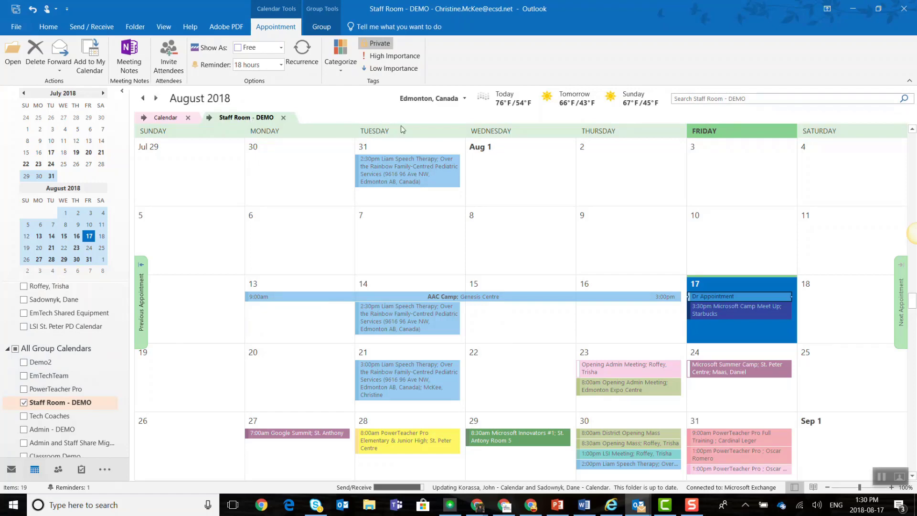
left_click(212, 118)
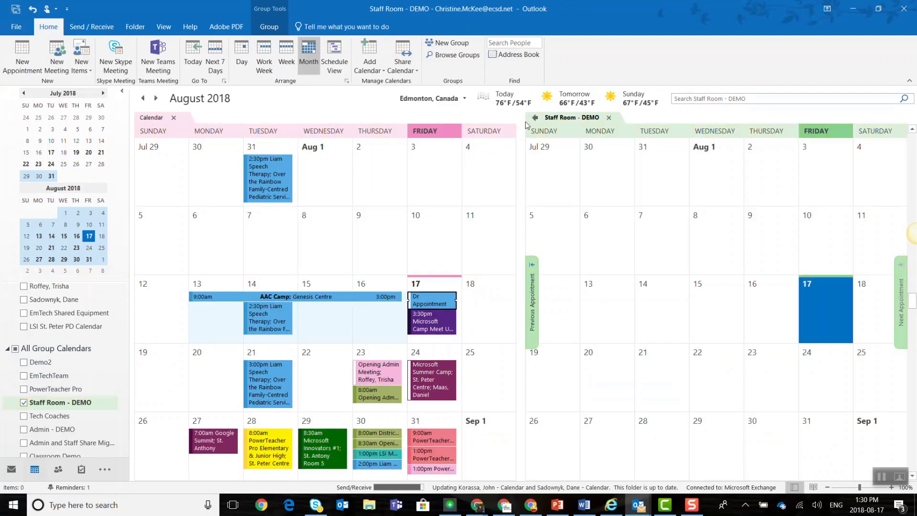
left_click(535, 118)
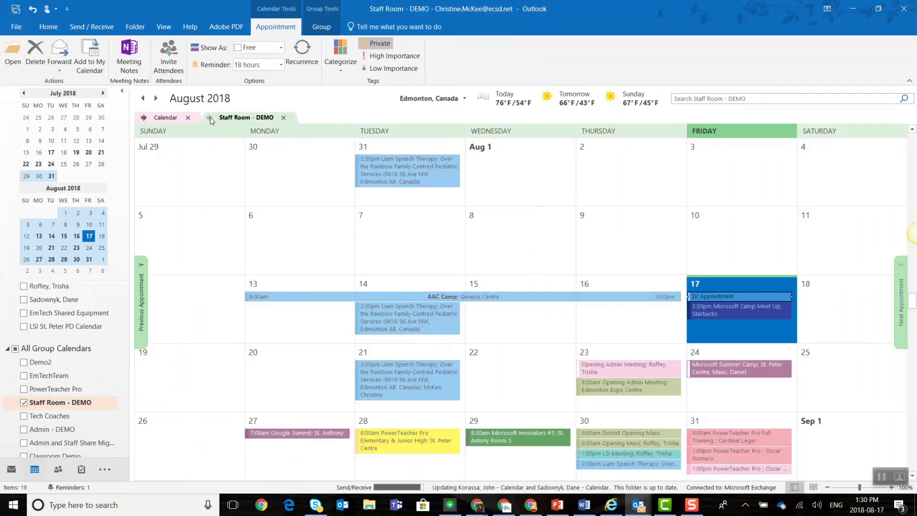
left_click(210, 118)
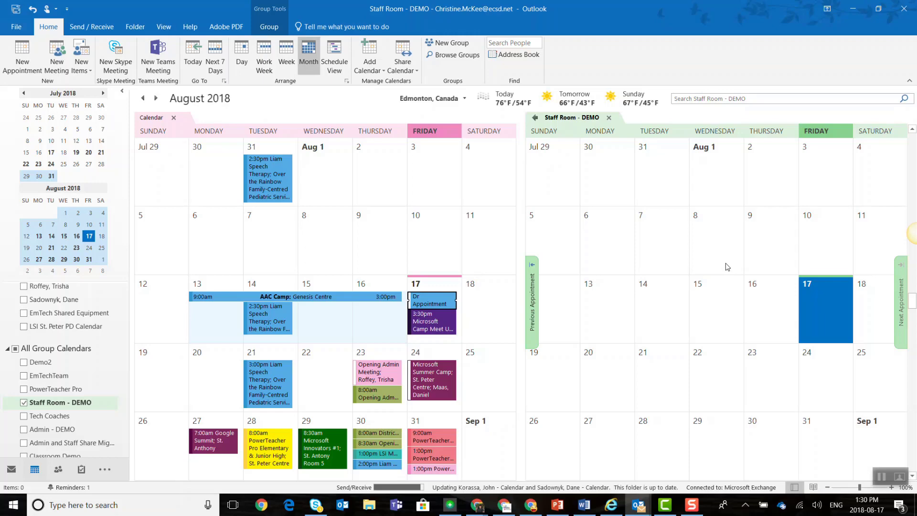
- Create and save an all-day event named Demo on August 17 in the Staff Room - DEMO calendar
double_click(820, 313)
type("Demo")
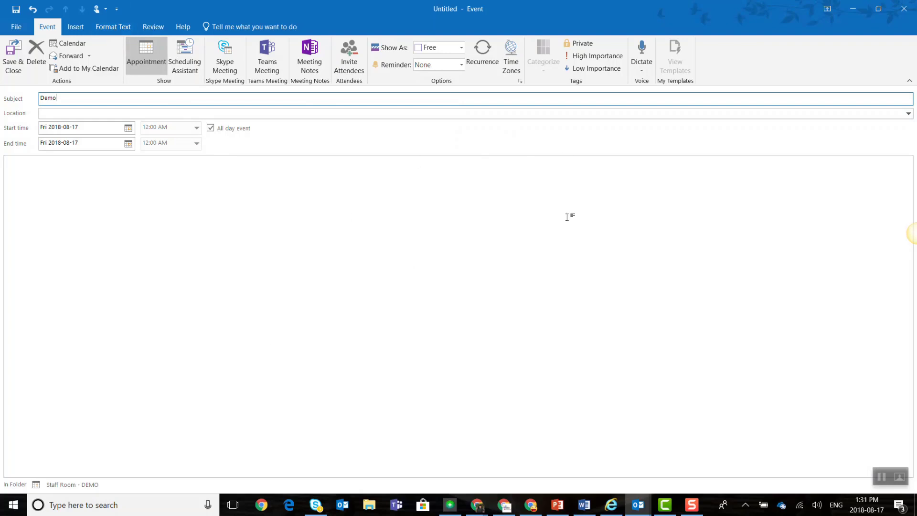
left_click(176, 216)
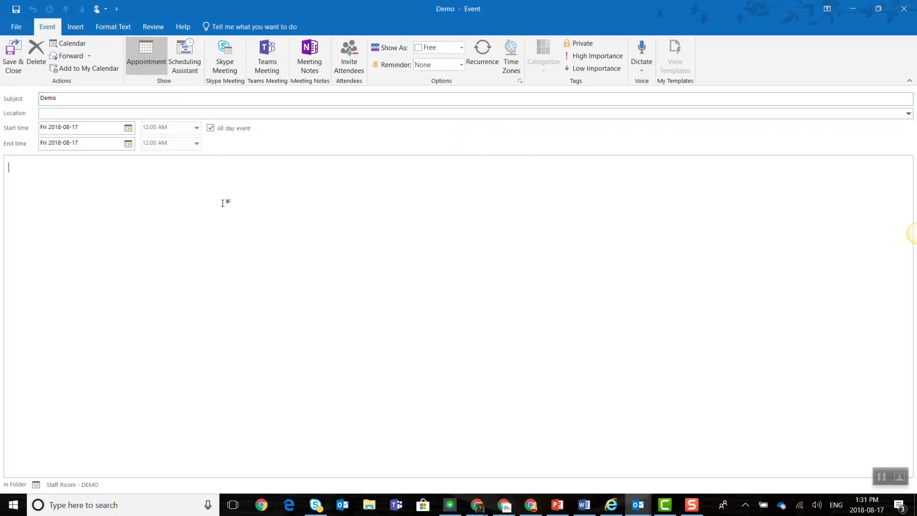
left_click(13, 49)
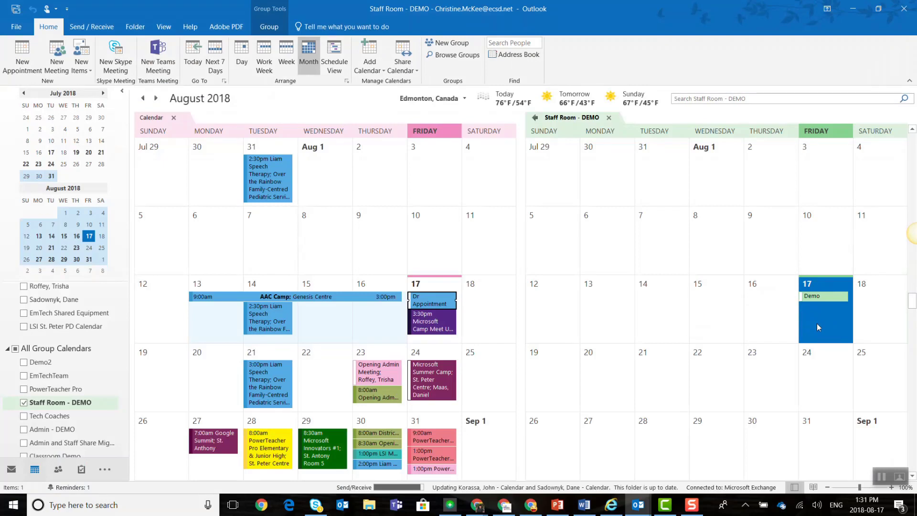
- Delete the Demo event from the Staff Room - DEMO calendar and close that calendar
right_click(818, 296)
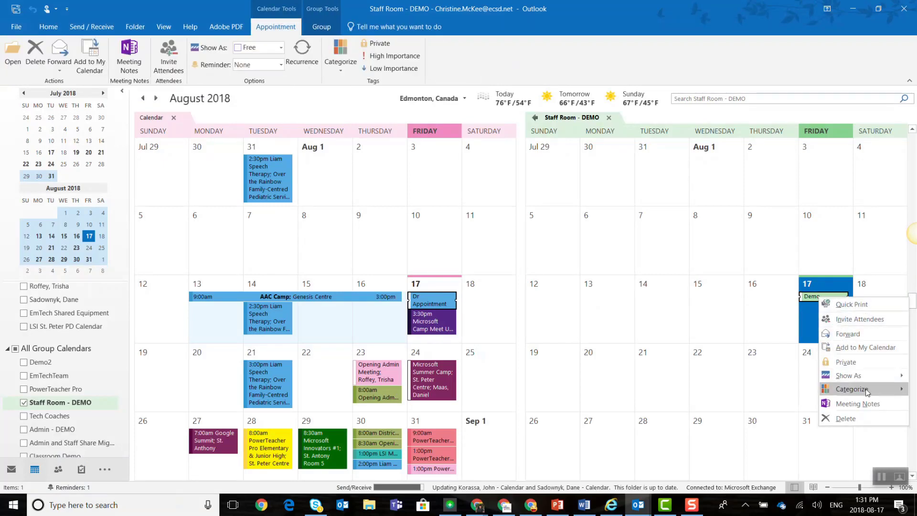
left_click(845, 418)
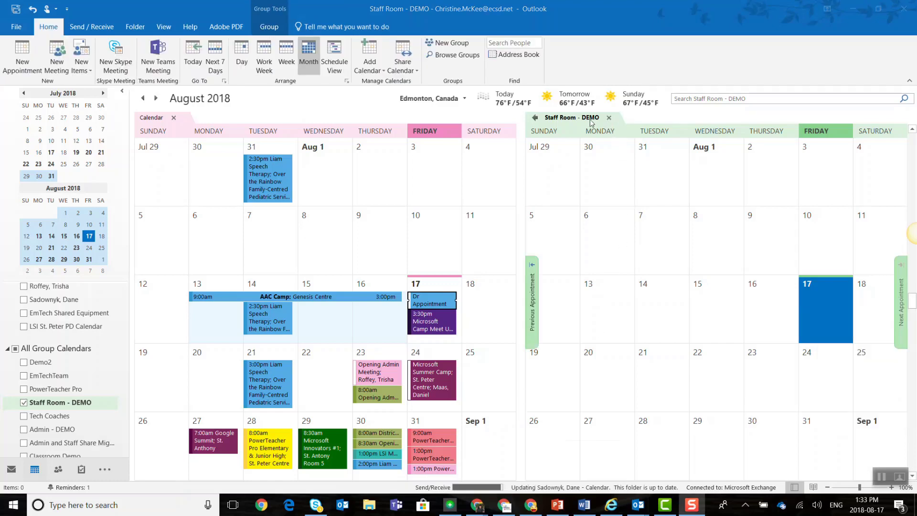
left_click(609, 118)
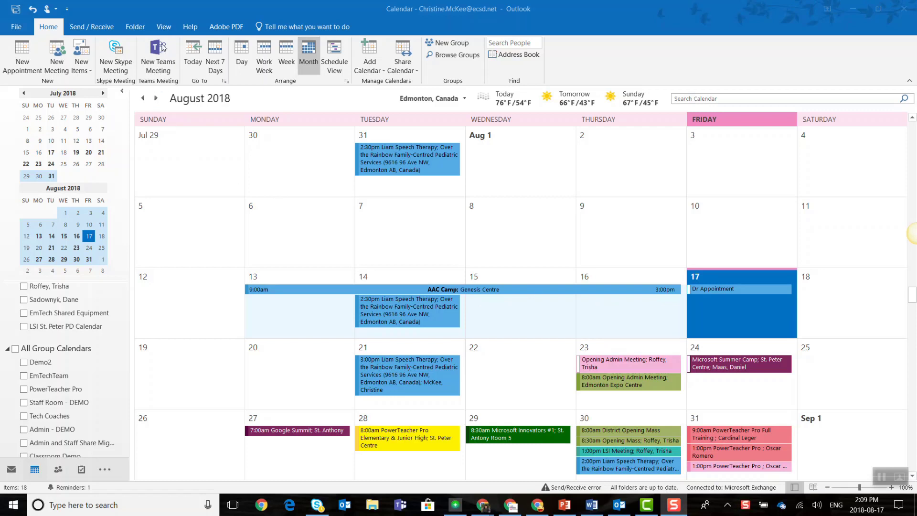
- Create a Teams meeting on August 17, invite three colleagues, and set the subject to Demonstrating Team Meetings
left_click(764, 285)
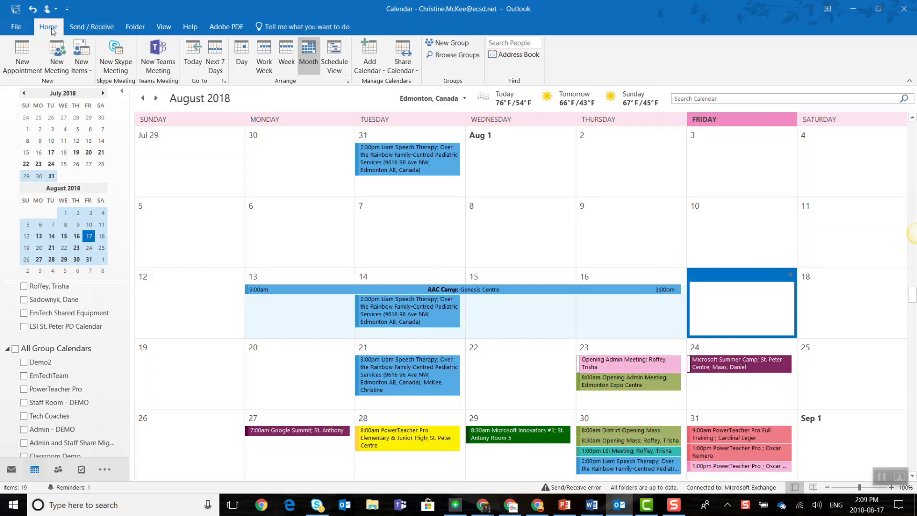
left_click(158, 55)
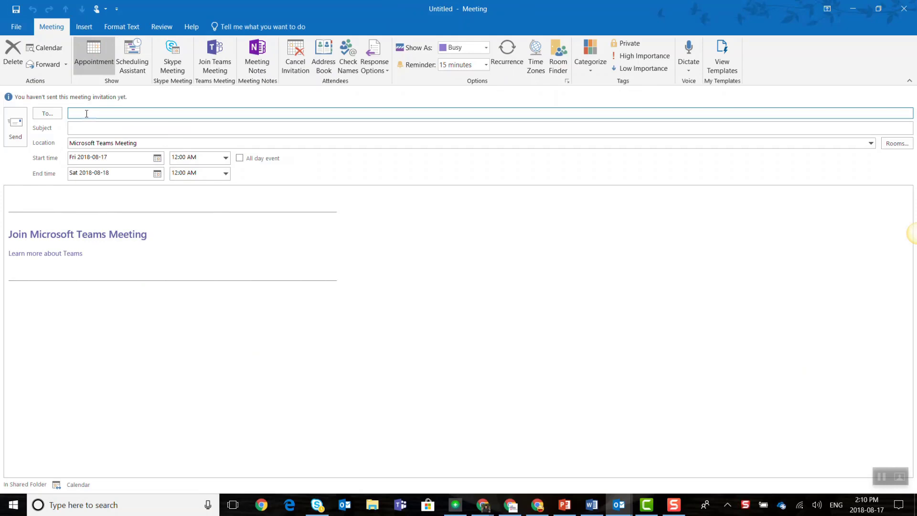
type("dan")
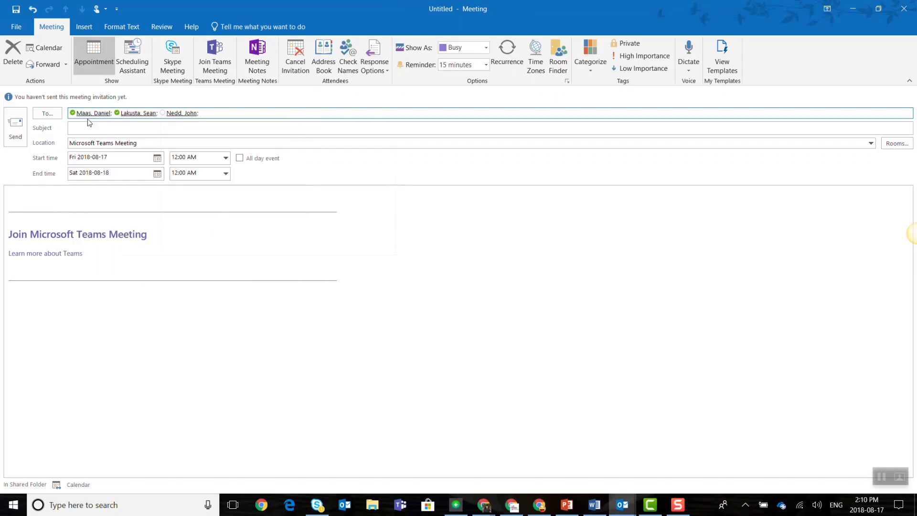
left_click(88, 128)
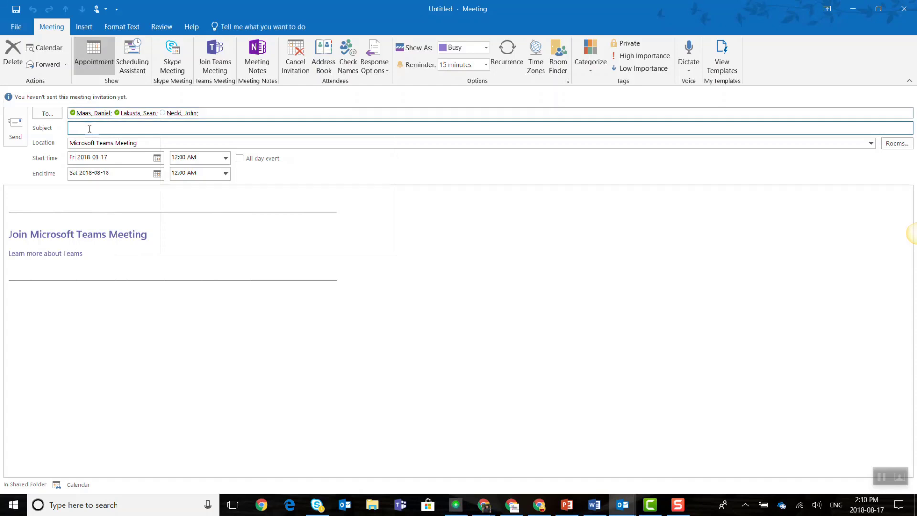
type("Demonstrating Team Meetings")
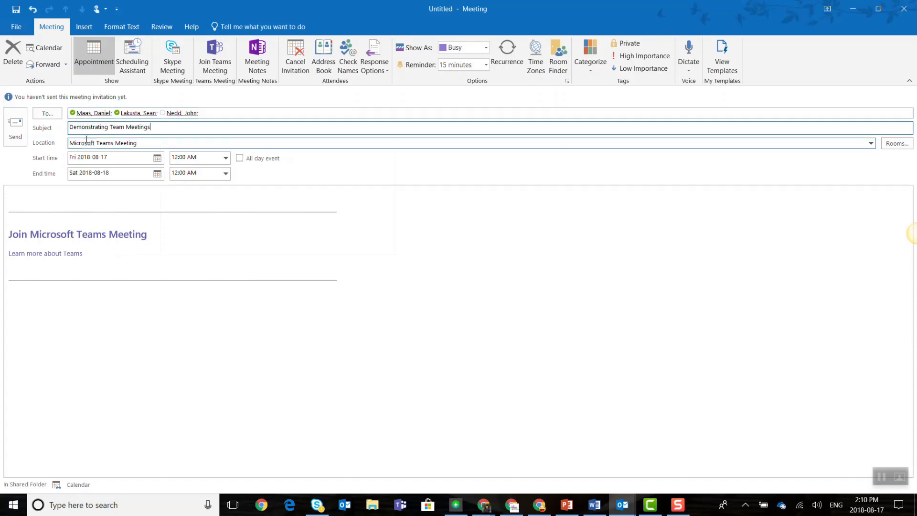
- Set the meeting to start at 2:30 PM and end at 4:00 PM on August 17, 2018
left_click(227, 158)
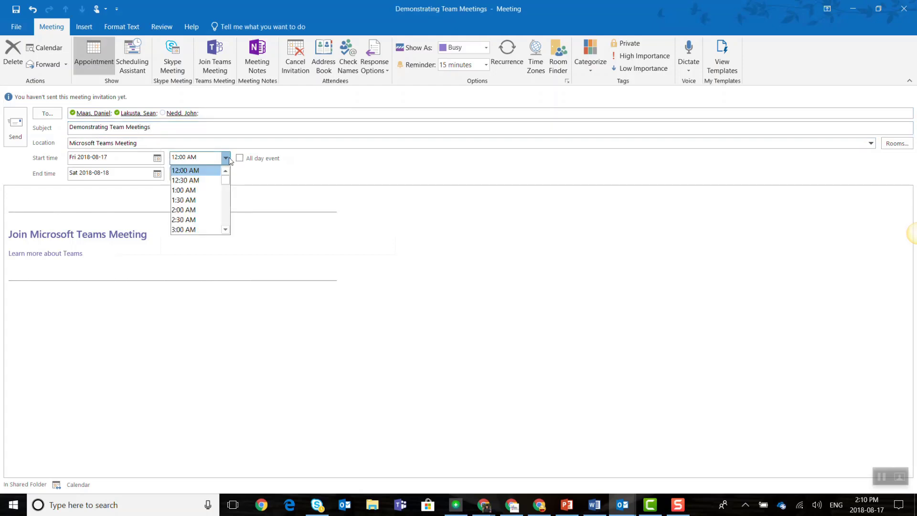
left_click(213, 220)
key("alt+Down")
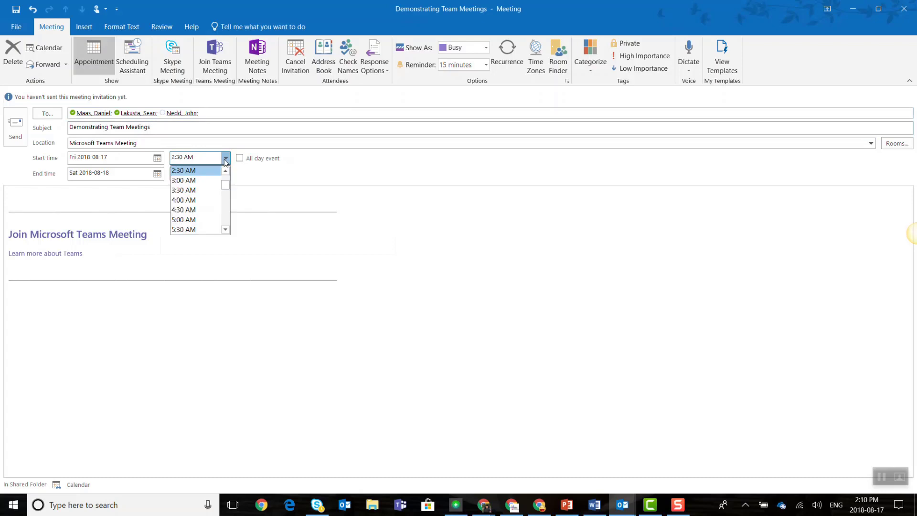
left_click_drag(224, 186, 231, 207)
left_click(200, 200)
left_click(226, 174)
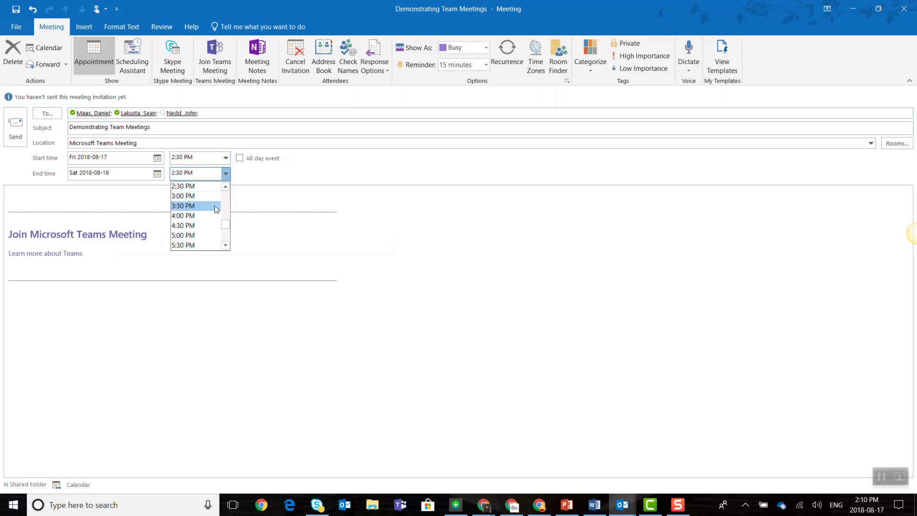
left_click(212, 217)
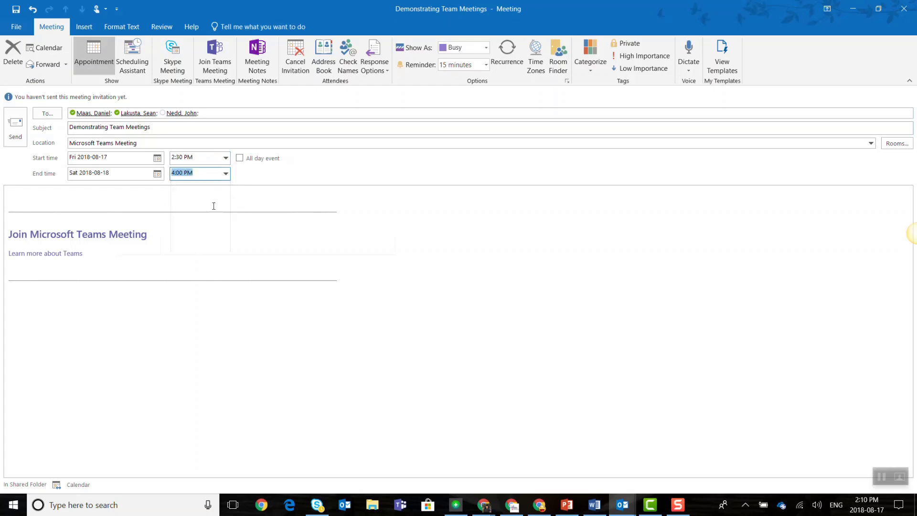
left_click(157, 174)
left_click(140, 234)
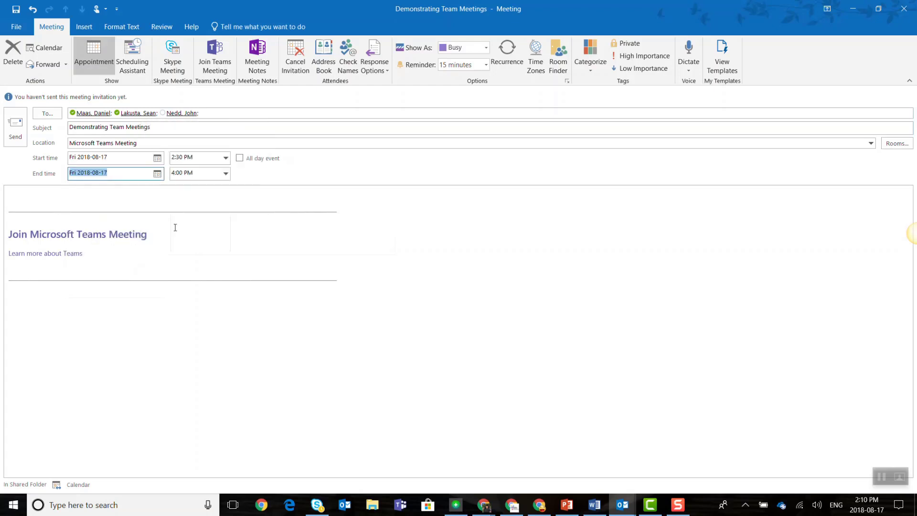
- Add the message "Just Testing out Teams Meetings" to the invitation and send it
left_click(265, 200)
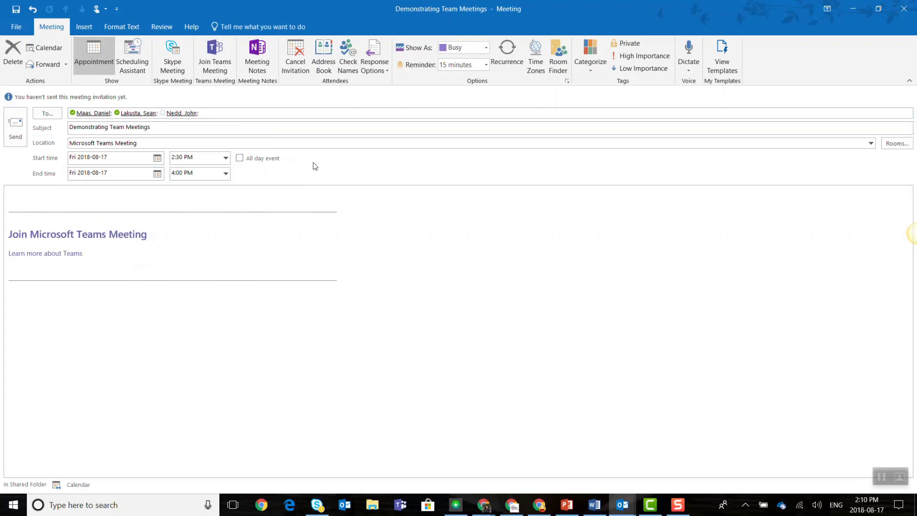
type("Just Testing out Teams Meetings")
left_click(20, 121)
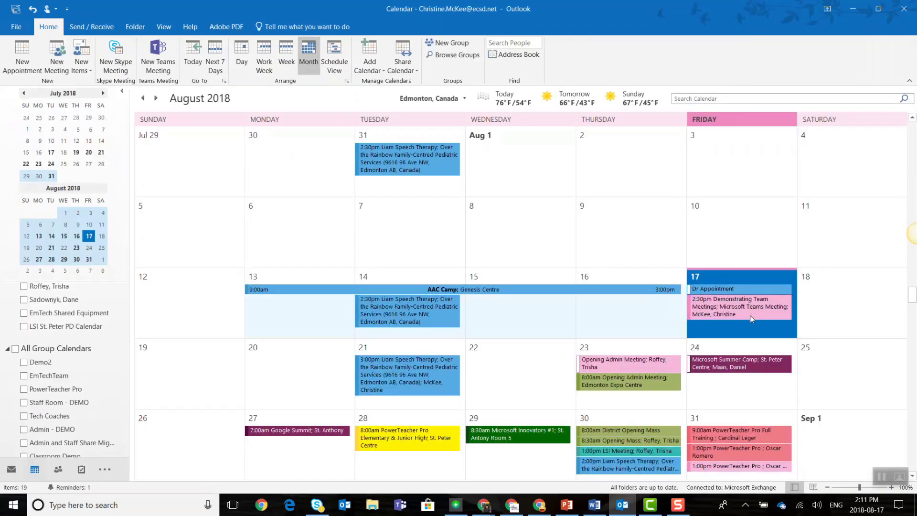
- Switch to Microsoft Teams and start joining the Demonstrating Team Meetings meeting from the meetings schedule
mouse_move(776, 307)
left_click(407, 504)
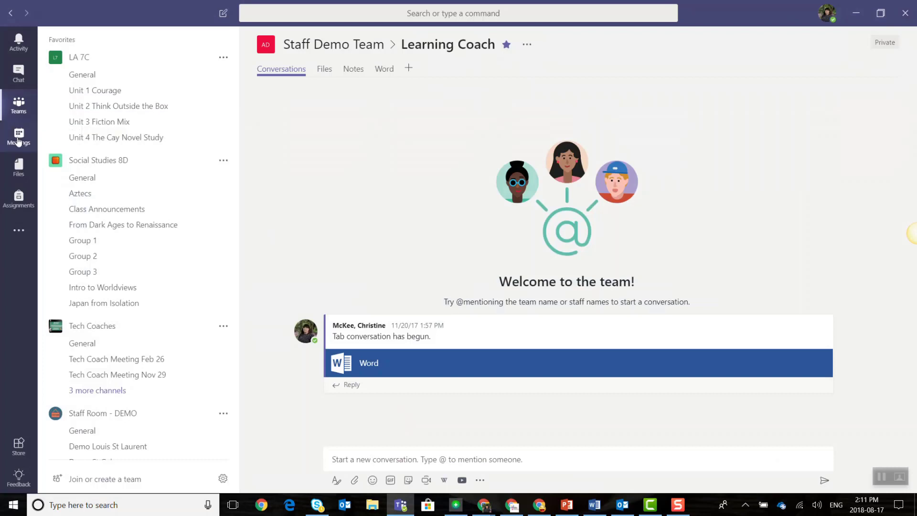
left_click(18, 136)
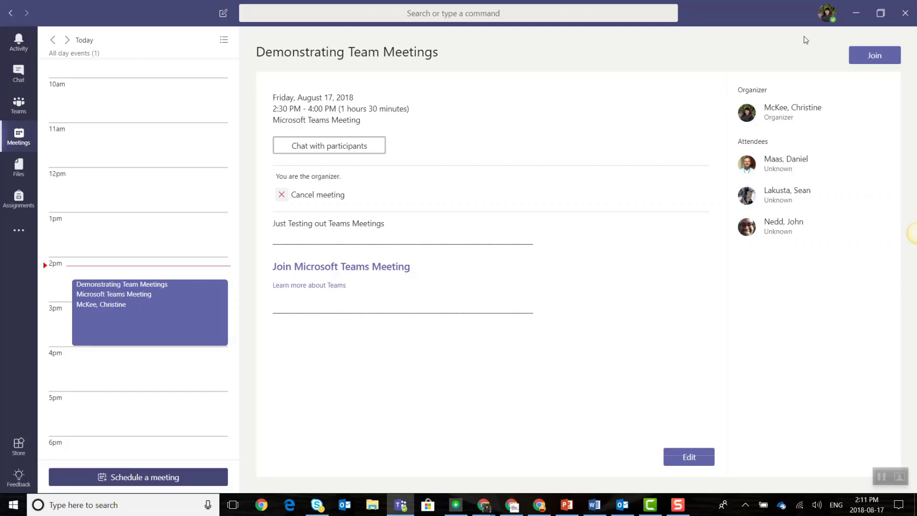
left_click(881, 59)
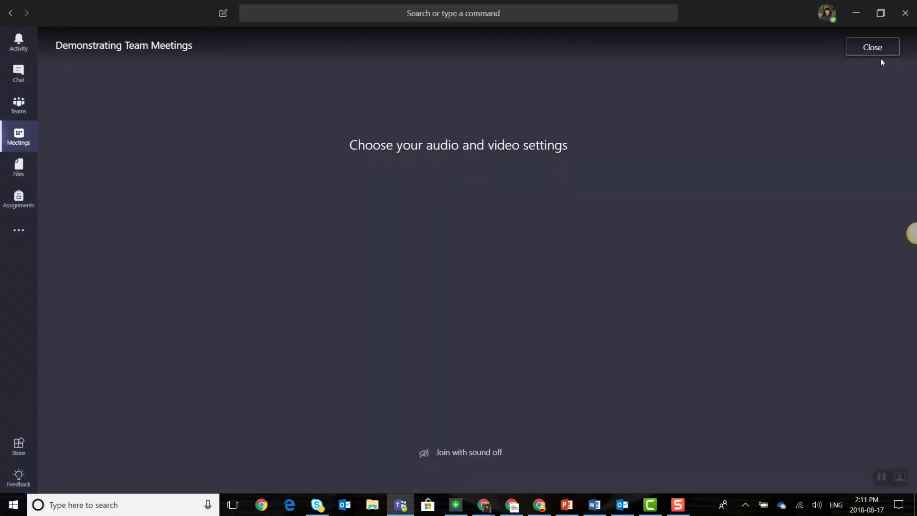